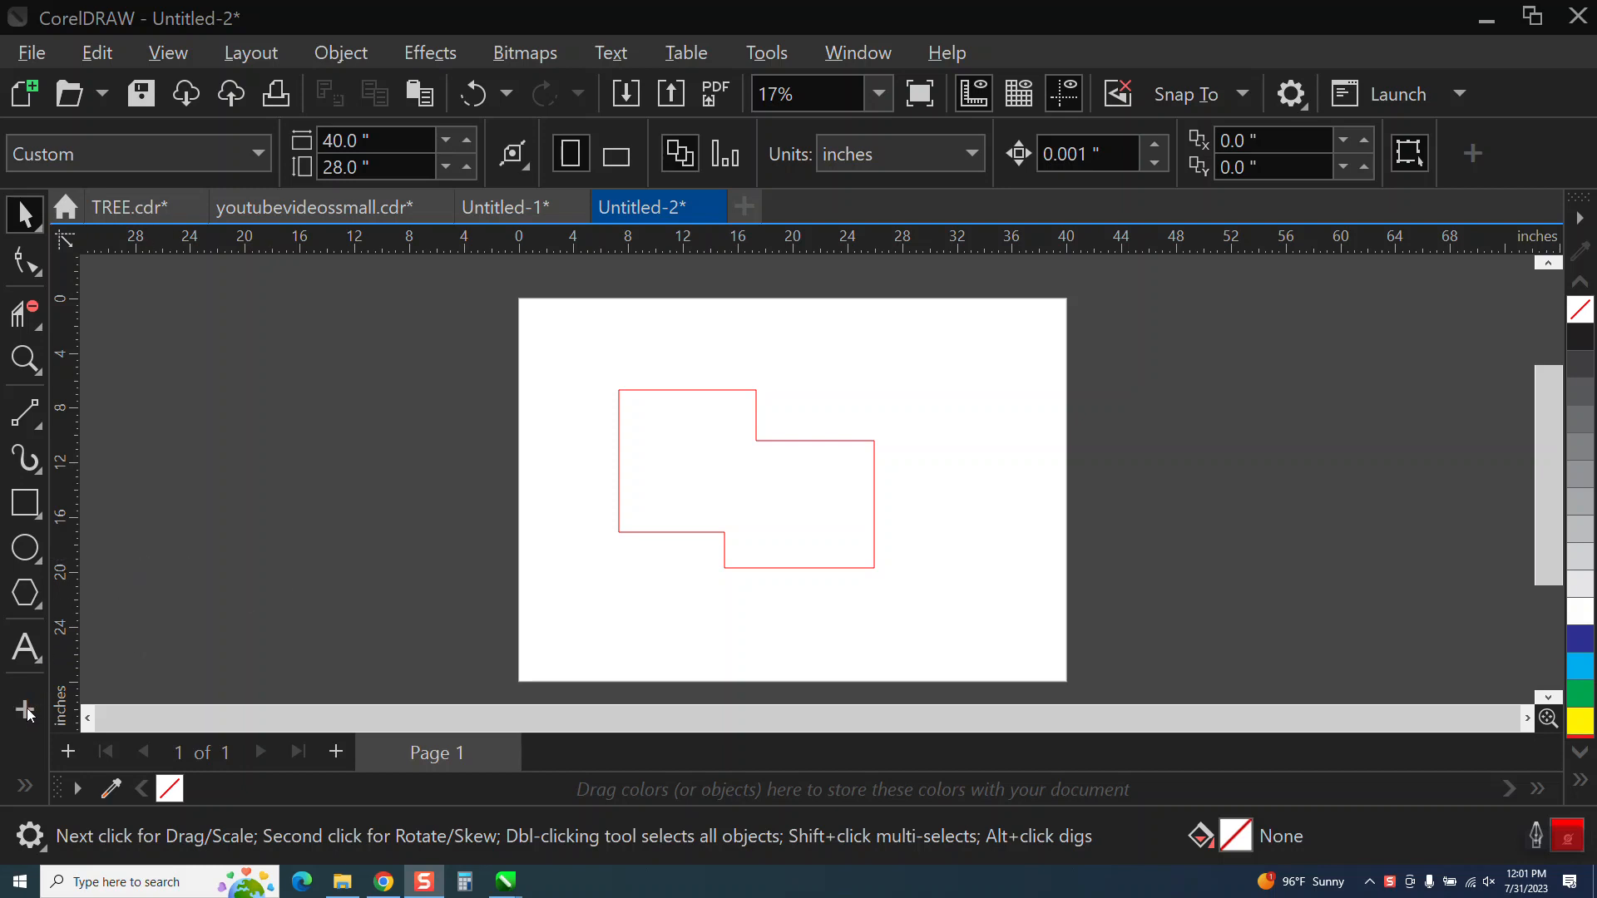
# Place a parallel dimension across the red outline's full width, then delete it.
pyautogui.click(23, 787)
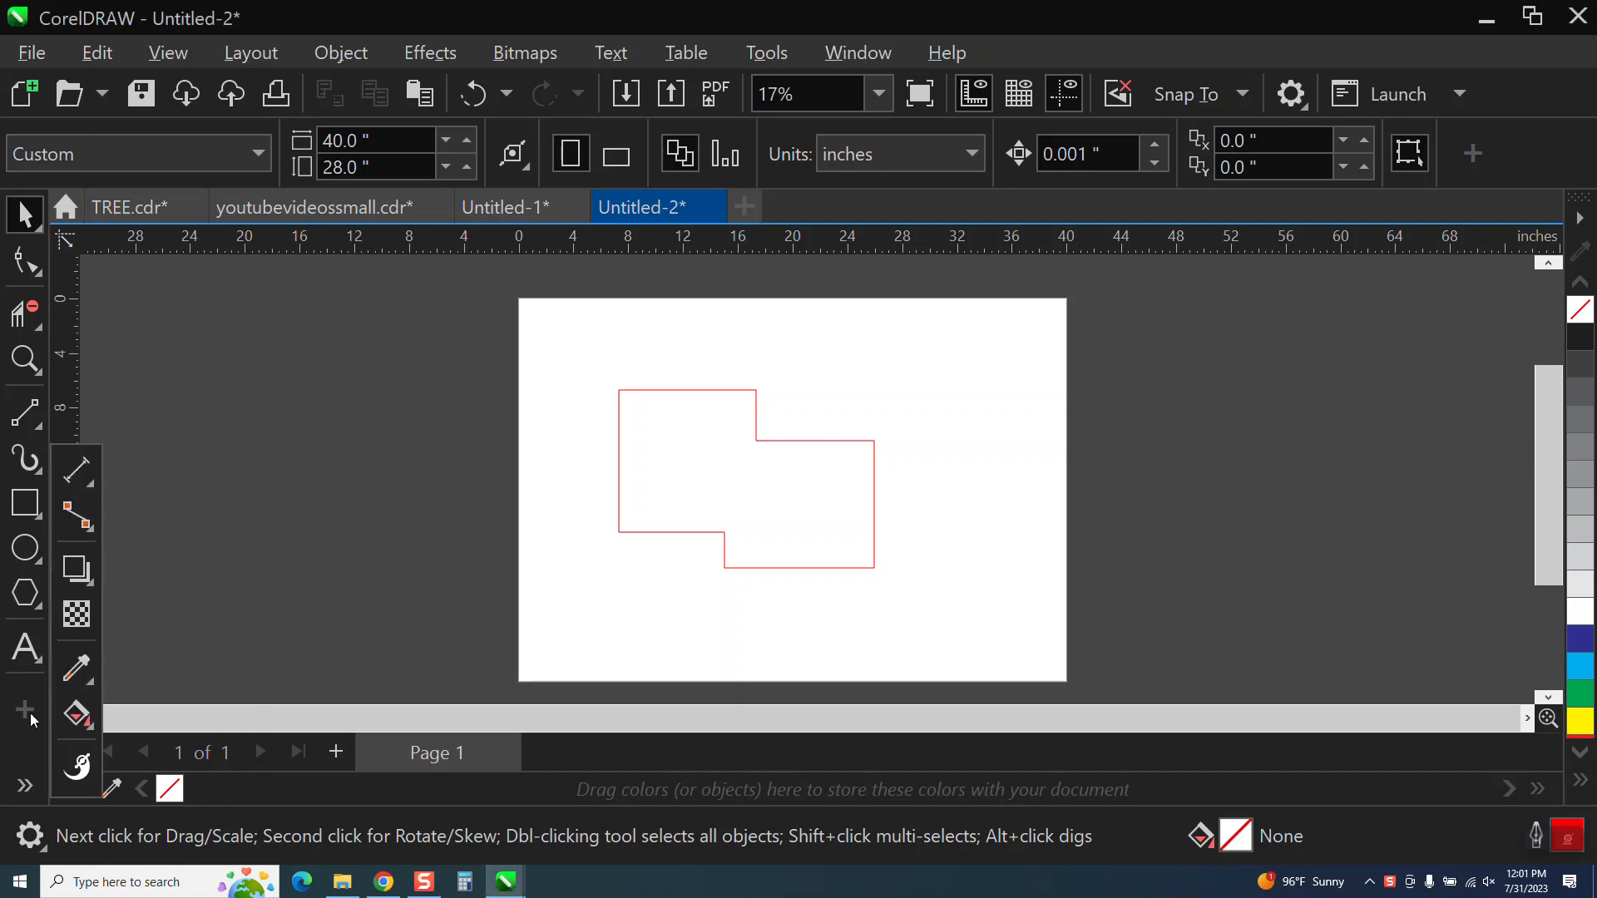
pyautogui.click(95, 492)
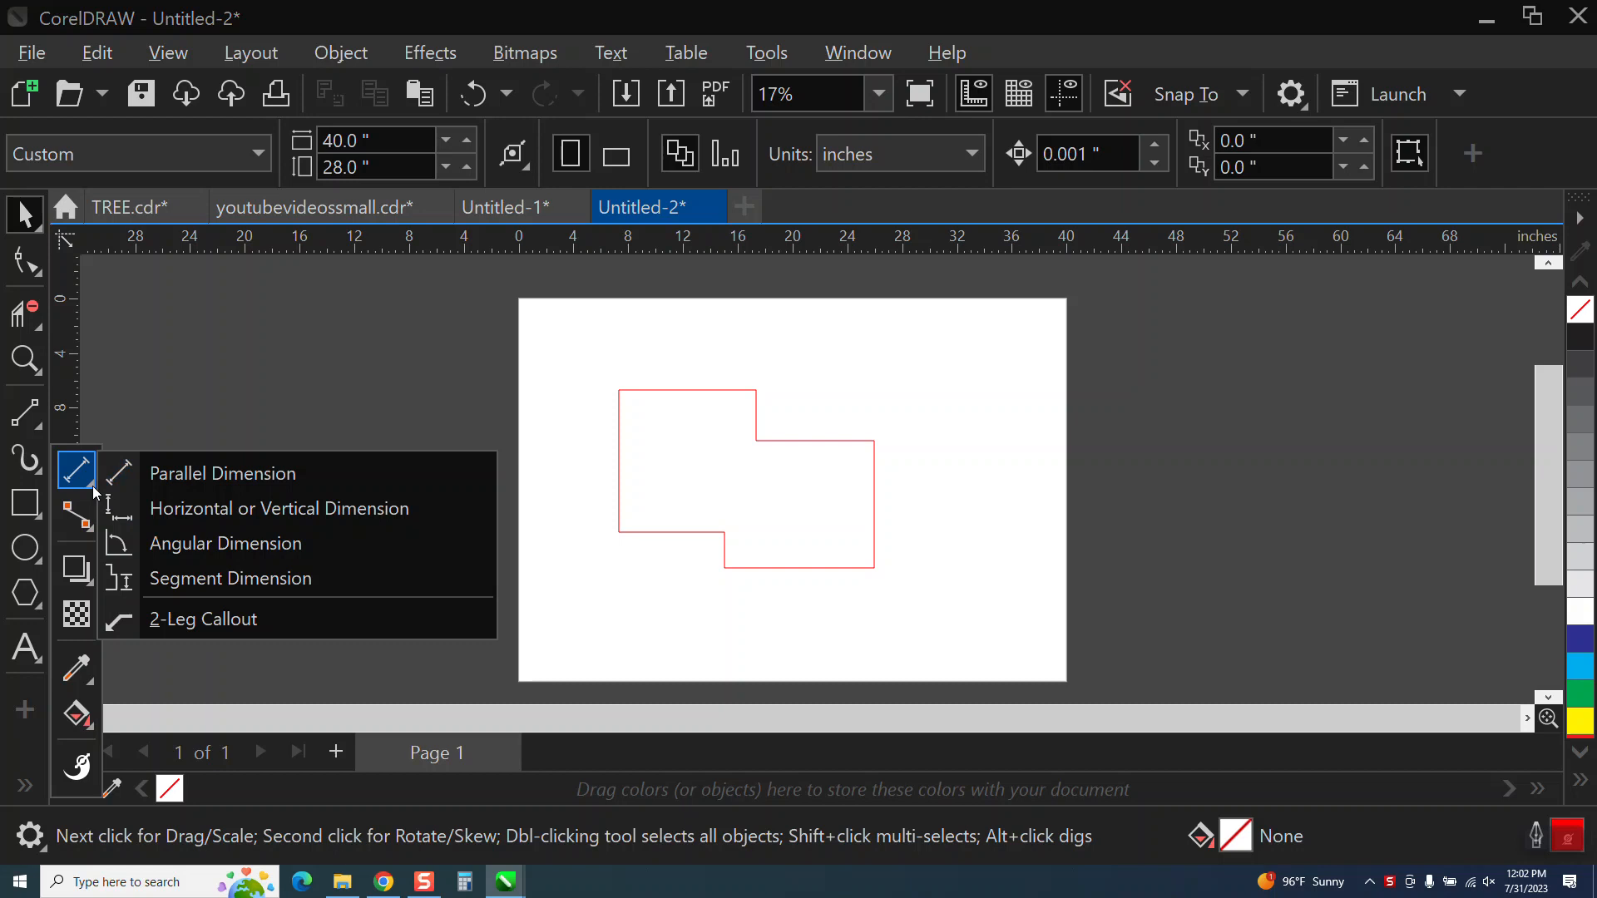
pyautogui.click(166, 472)
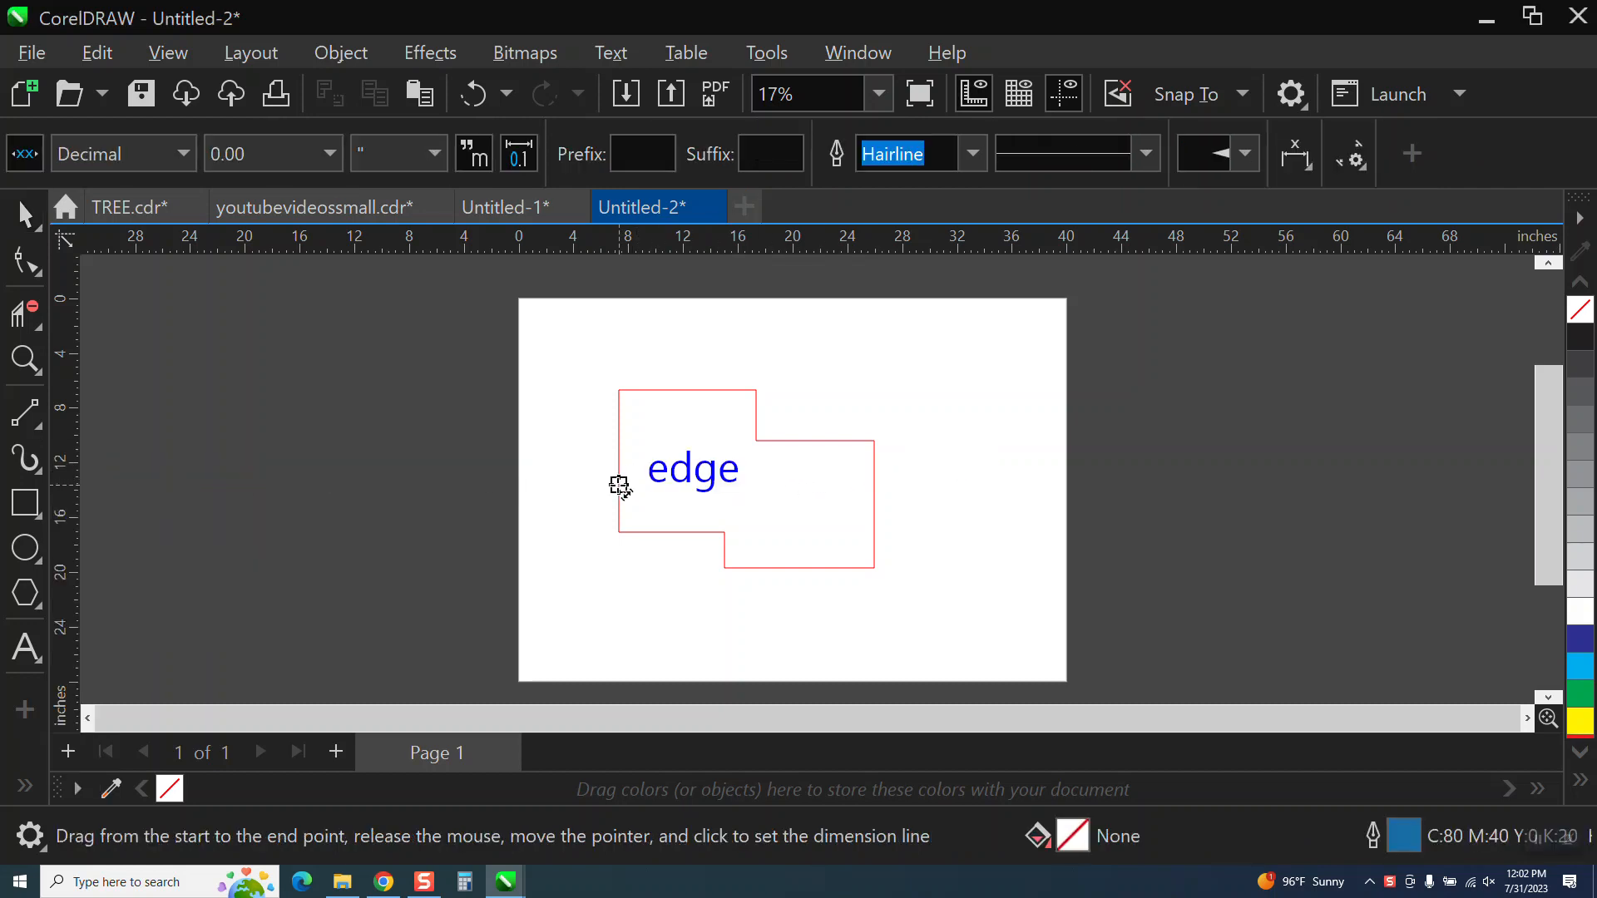
pyautogui.moveTo(618, 483); pyautogui.dragTo(869, 484)
pyautogui.click(869, 485)
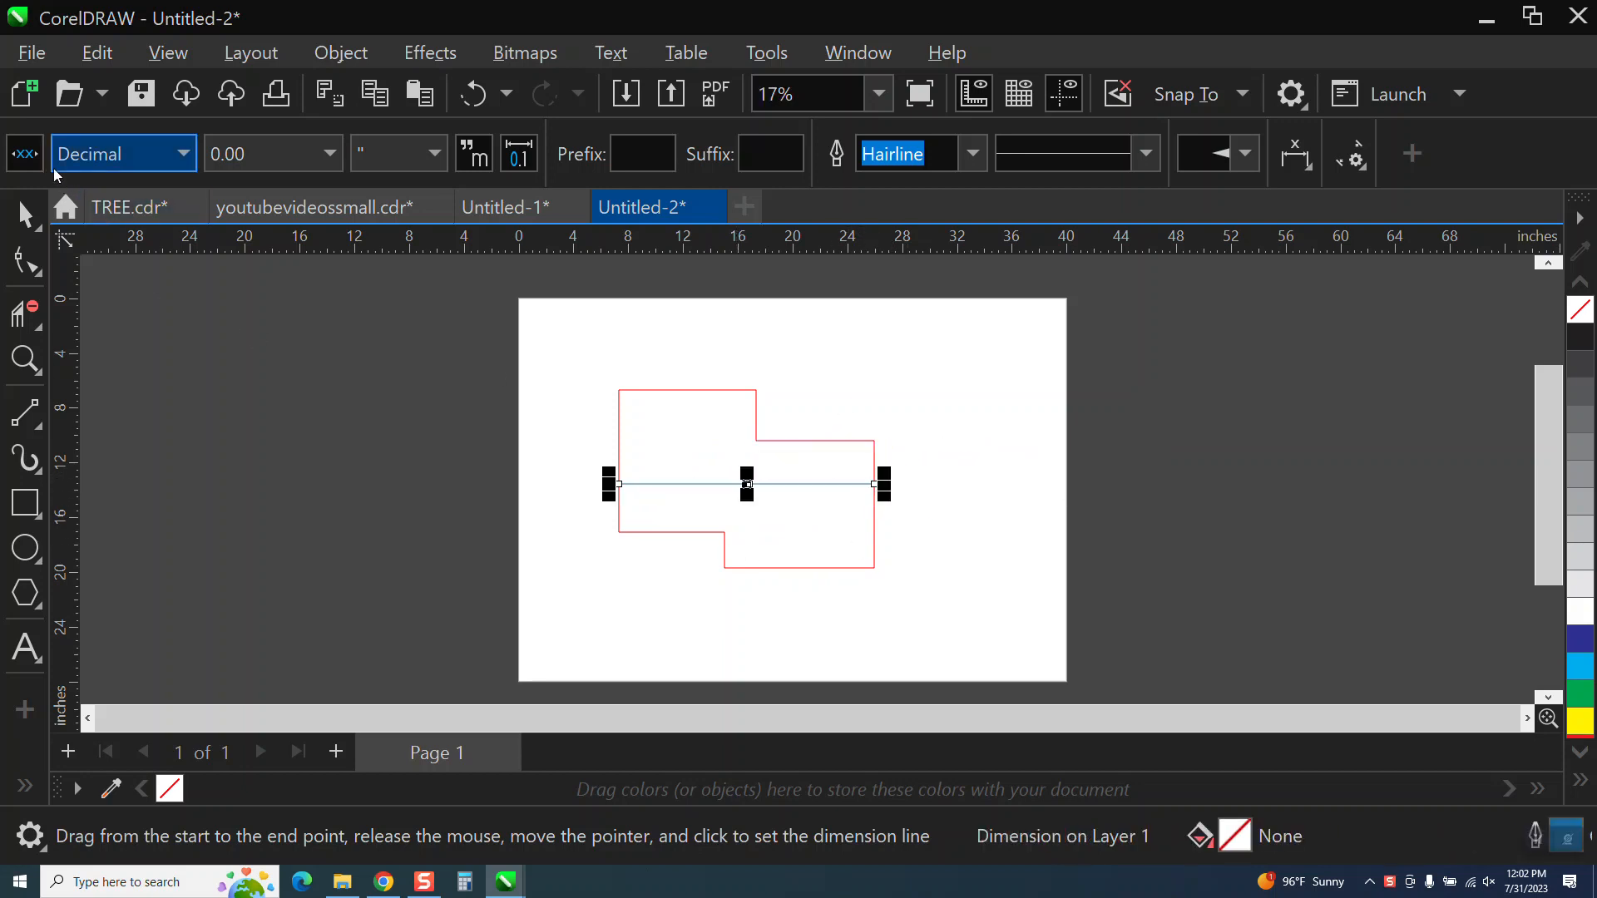
pyautogui.press('space')
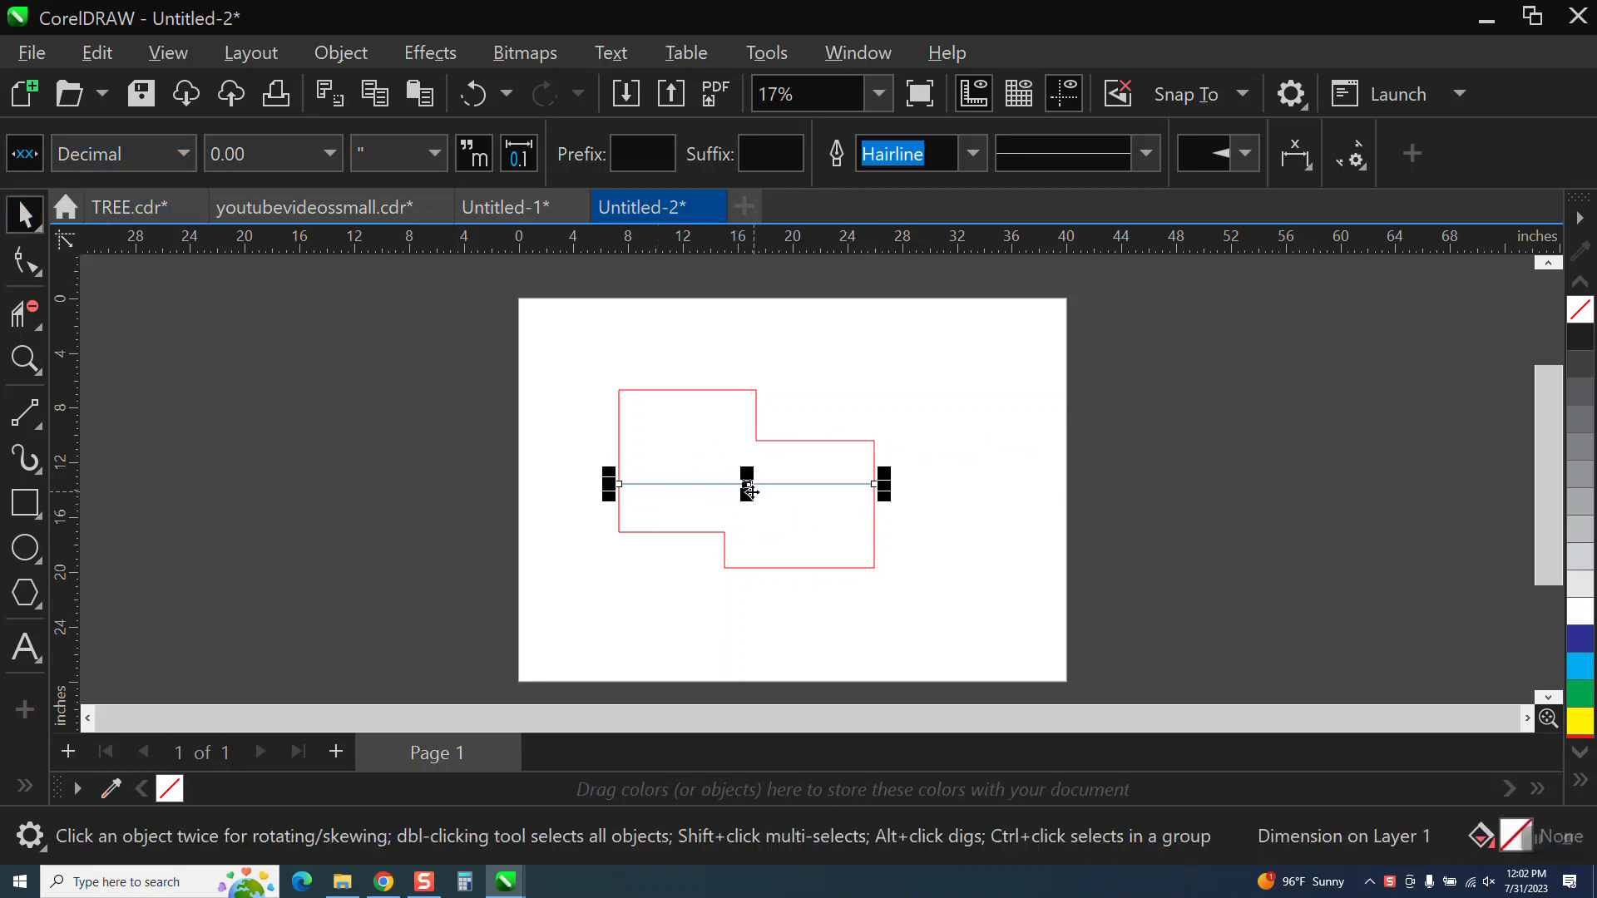
pyautogui.press('Delete')
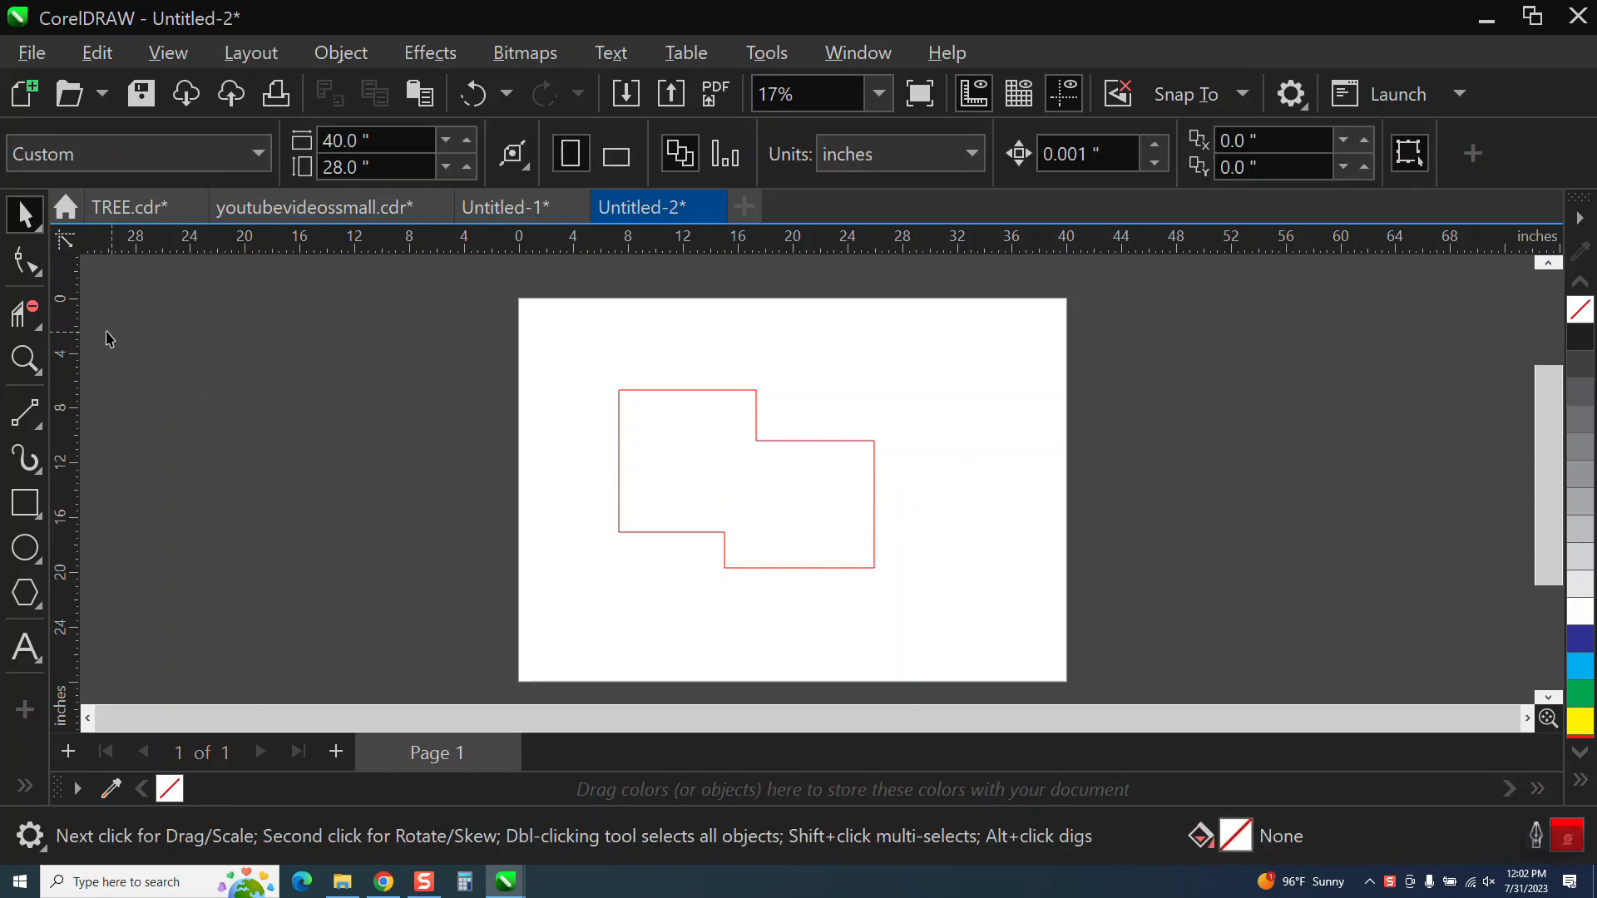
# Set the document's default text size to 150 pt for dimensions only, leaving paragraph text out of the change.
pyautogui.click(28, 659)
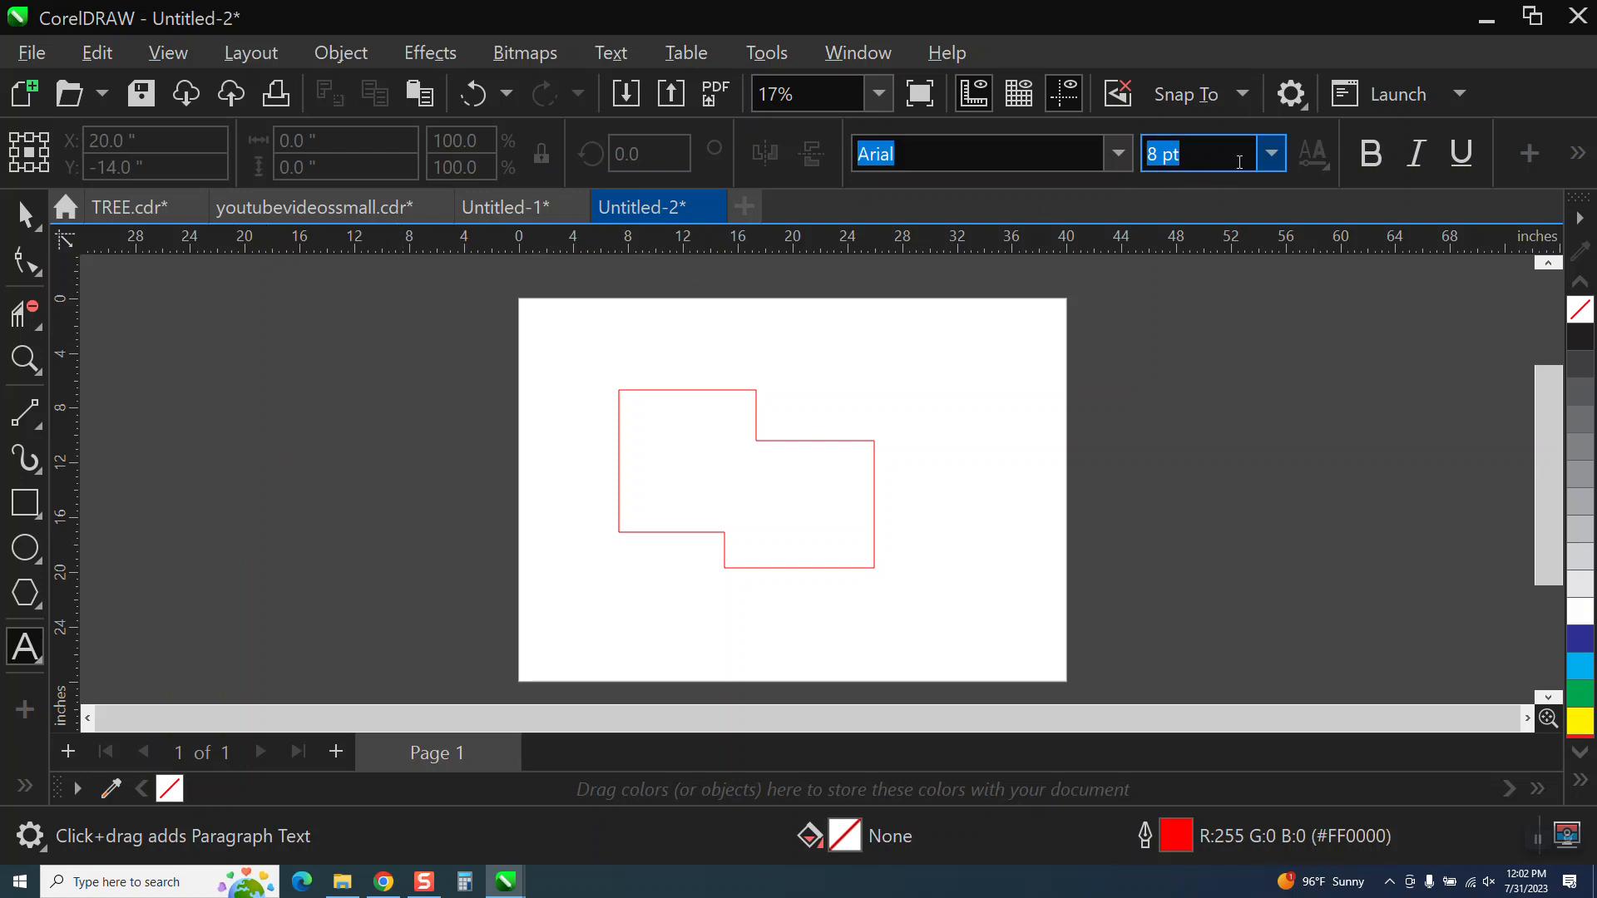
pyautogui.click(1272, 156)
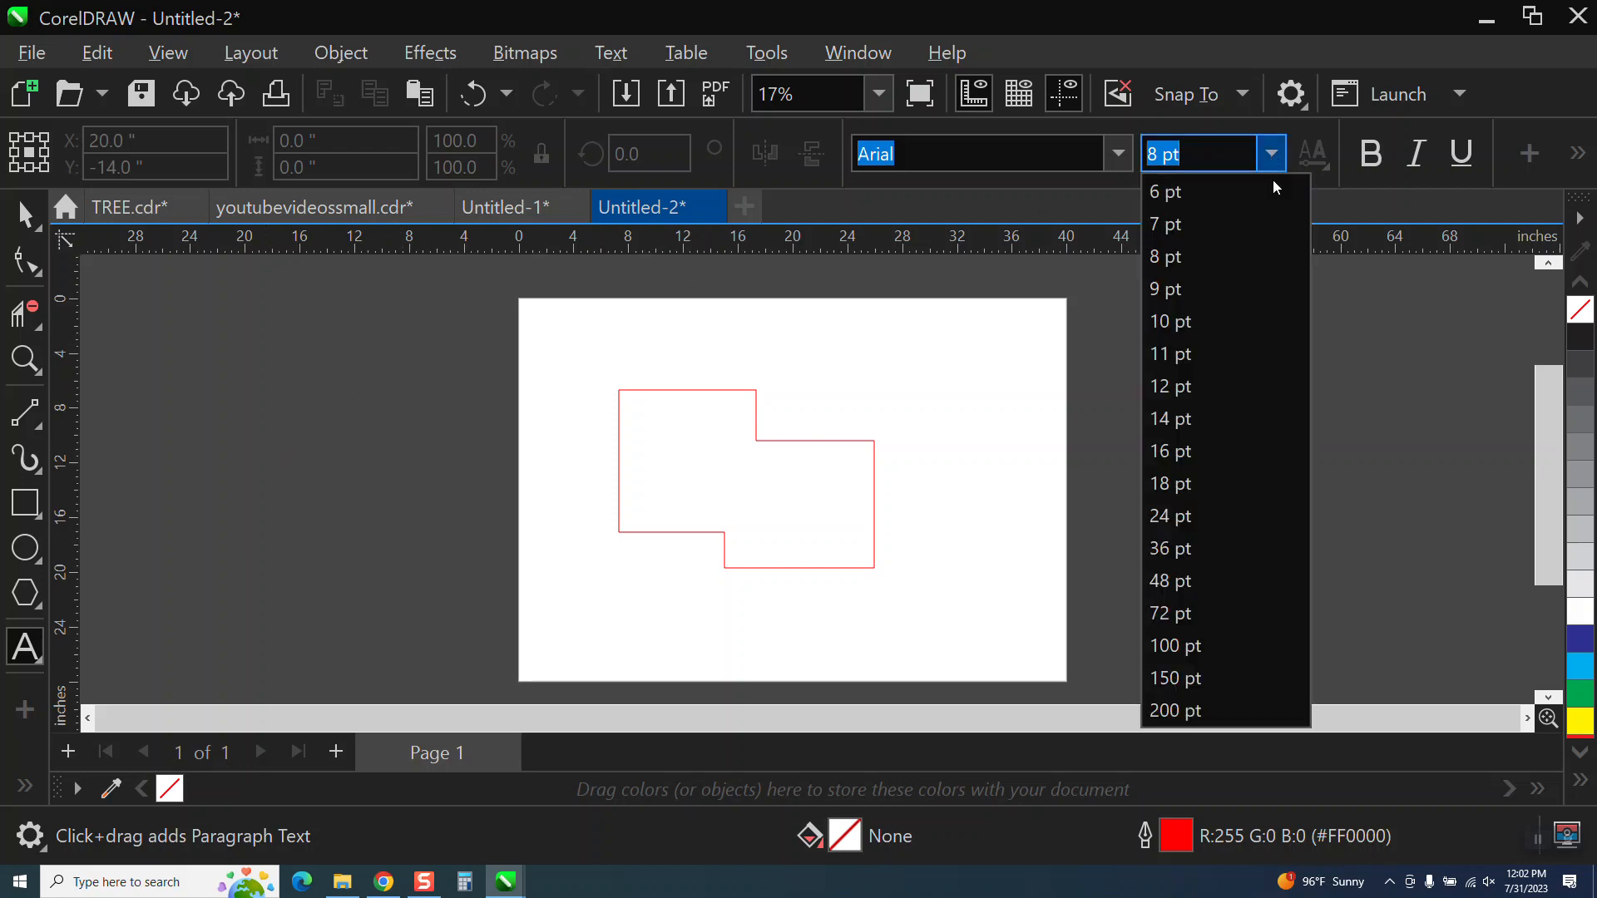
pyautogui.click(1187, 678)
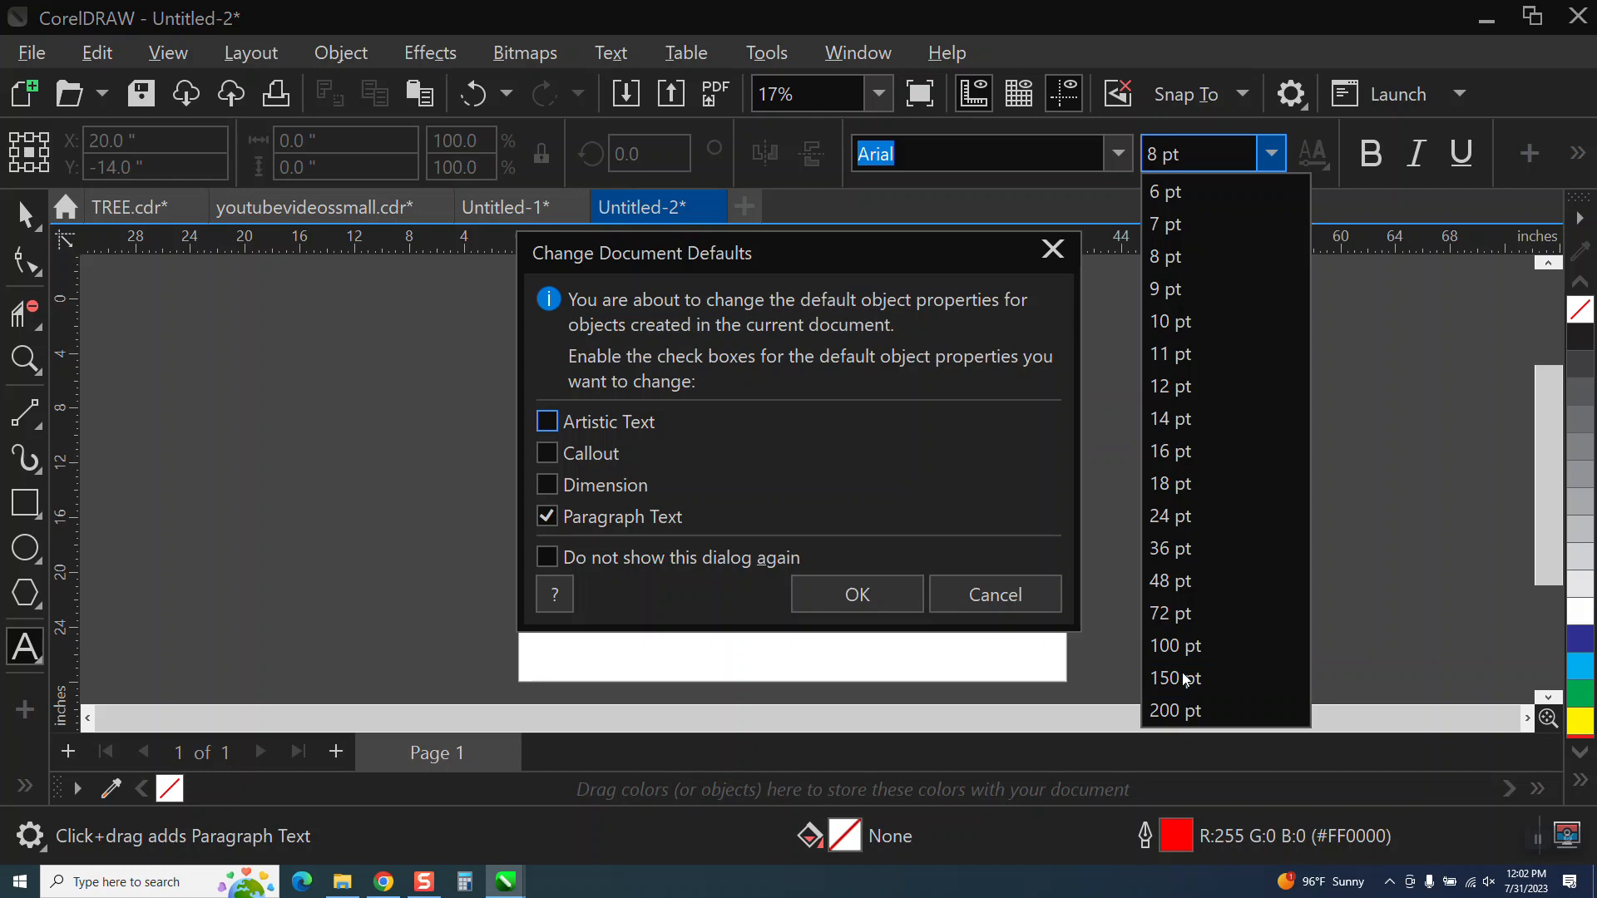
pyautogui.click(550, 491)
pyautogui.click(546, 519)
pyautogui.click(859, 595)
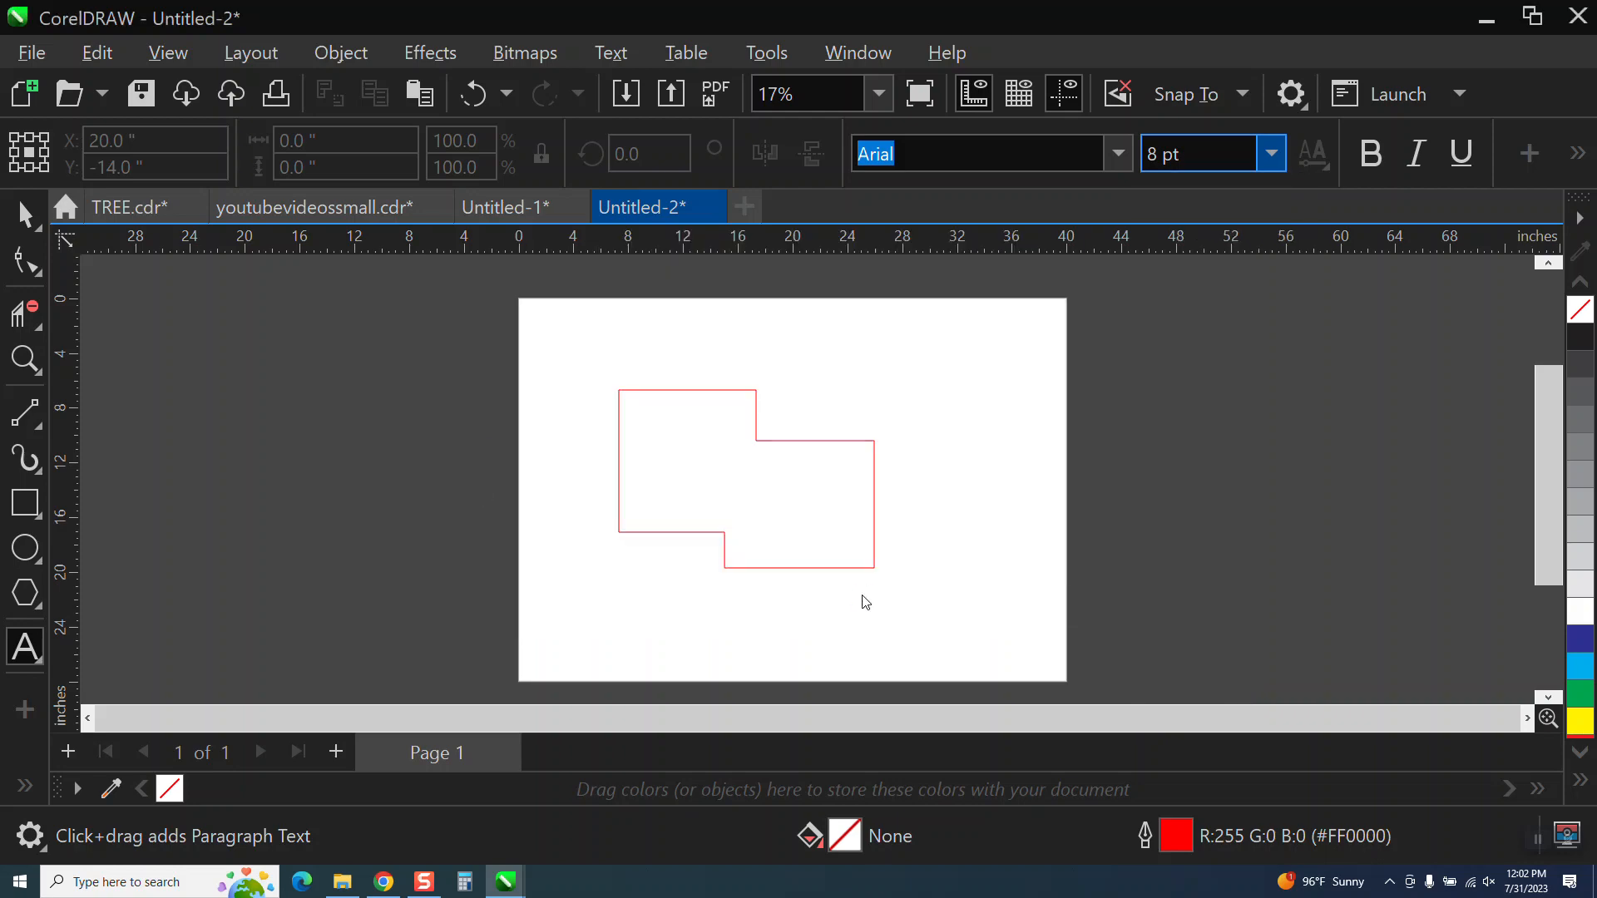
# Add a parallel dimension from the outline's left edge to its right edge, with the dimension line just below the measured points.
pyautogui.click(23, 787)
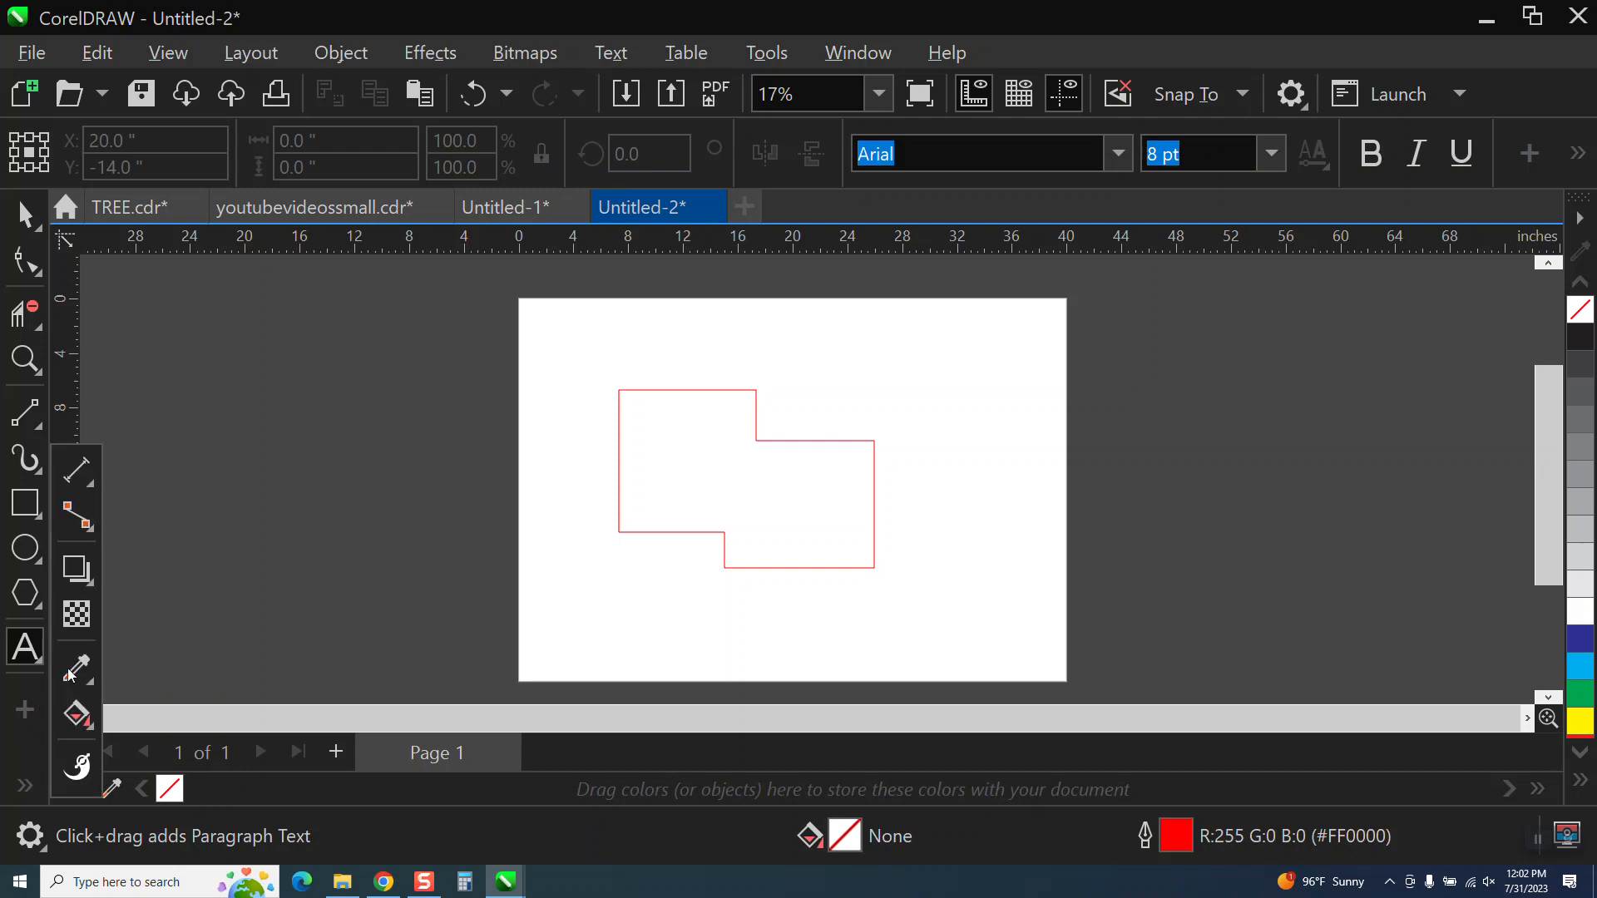
pyautogui.click(94, 495)
pyautogui.click(225, 471)
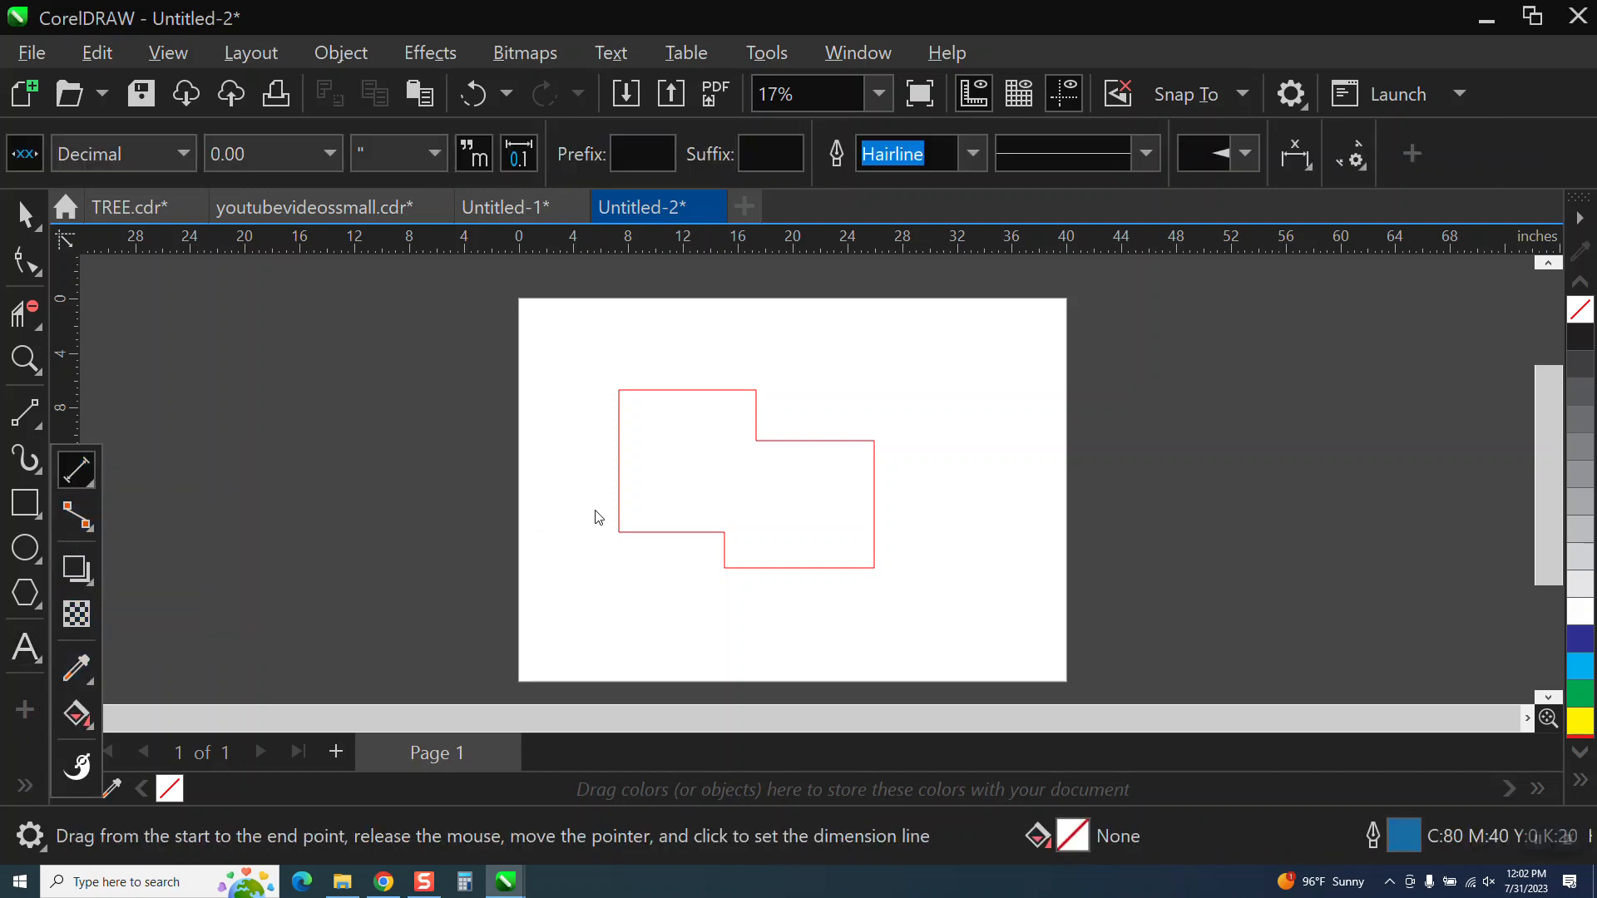
pyautogui.moveTo(619, 482); pyautogui.dragTo(879, 484)
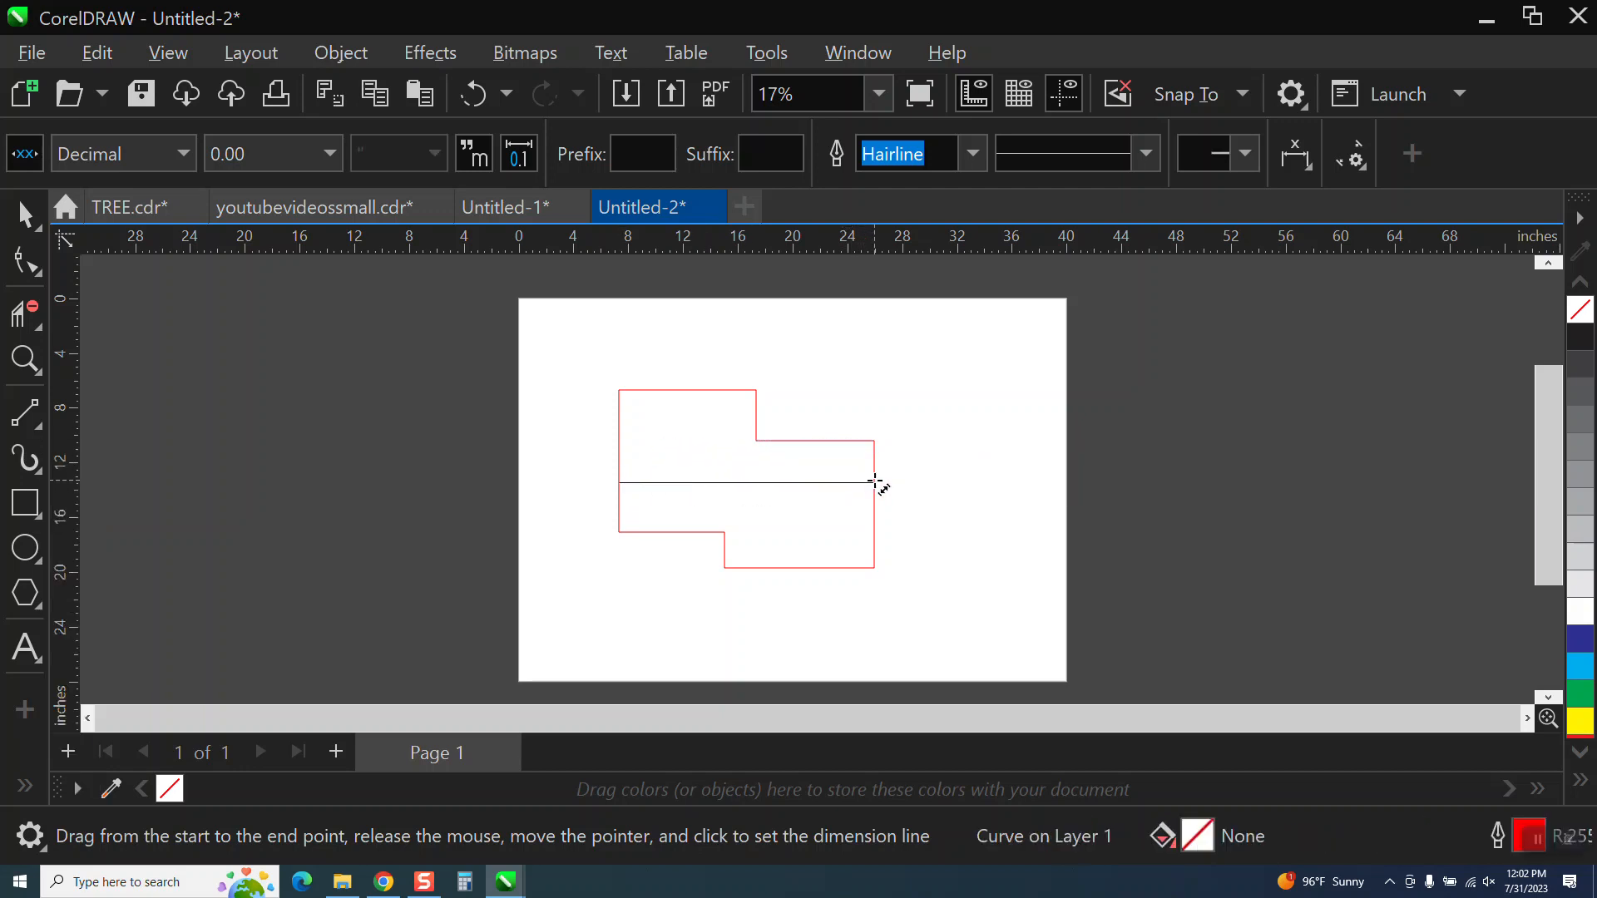
pyautogui.click(850, 499)
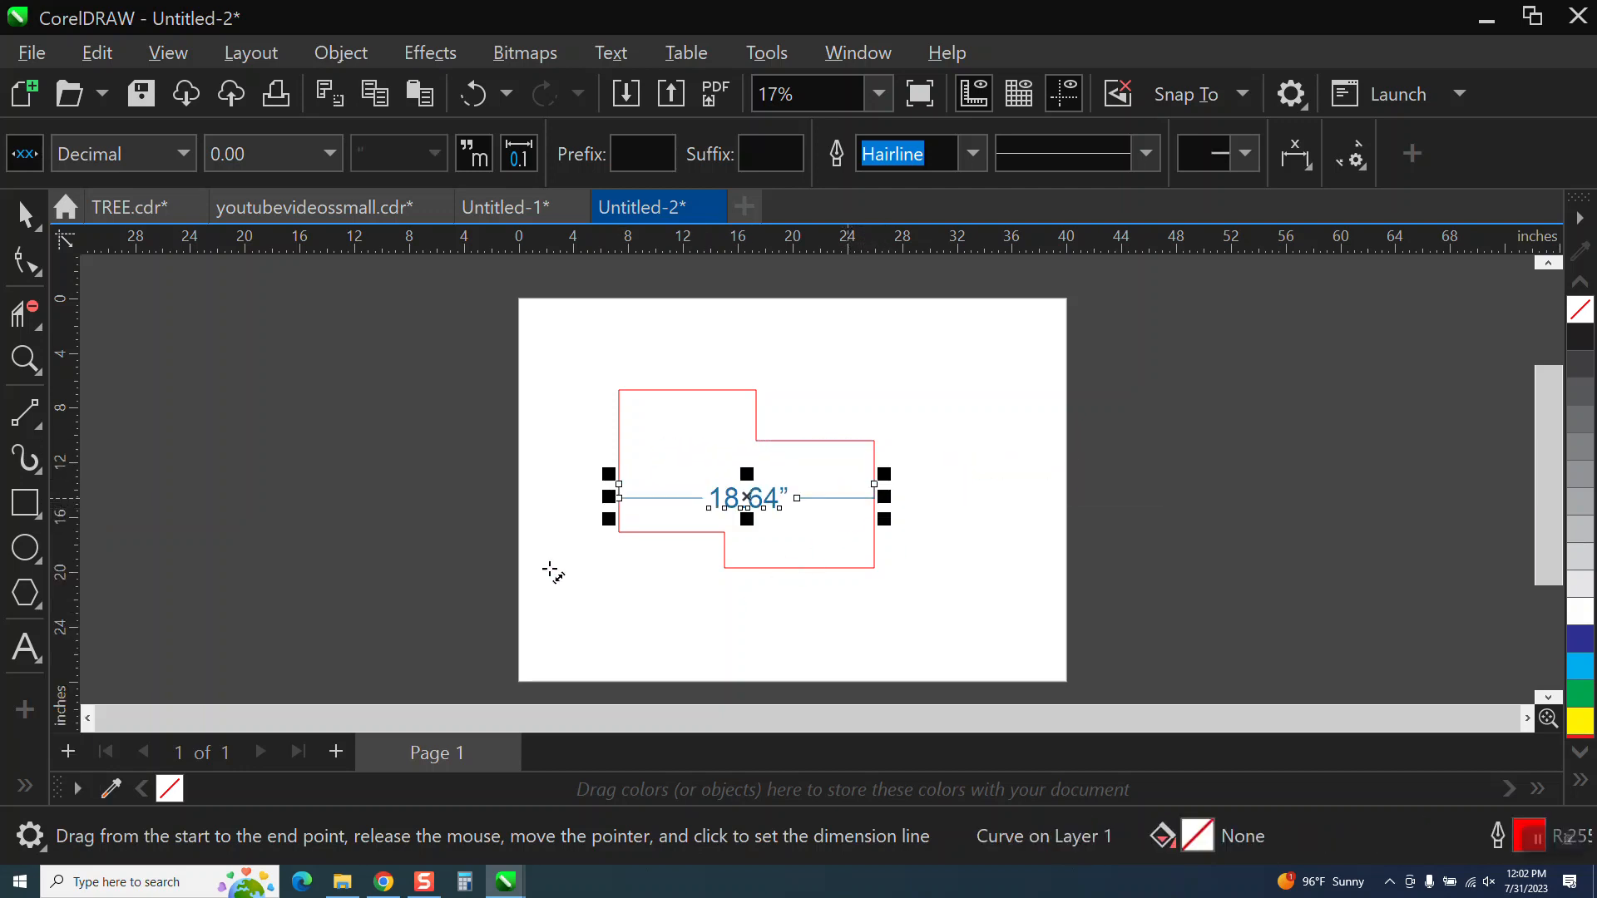
# Set the width dimension's units to in, then to inches.
pyautogui.click(25, 362)
pyautogui.moveTo(606, 378); pyautogui.dragTo(953, 645)
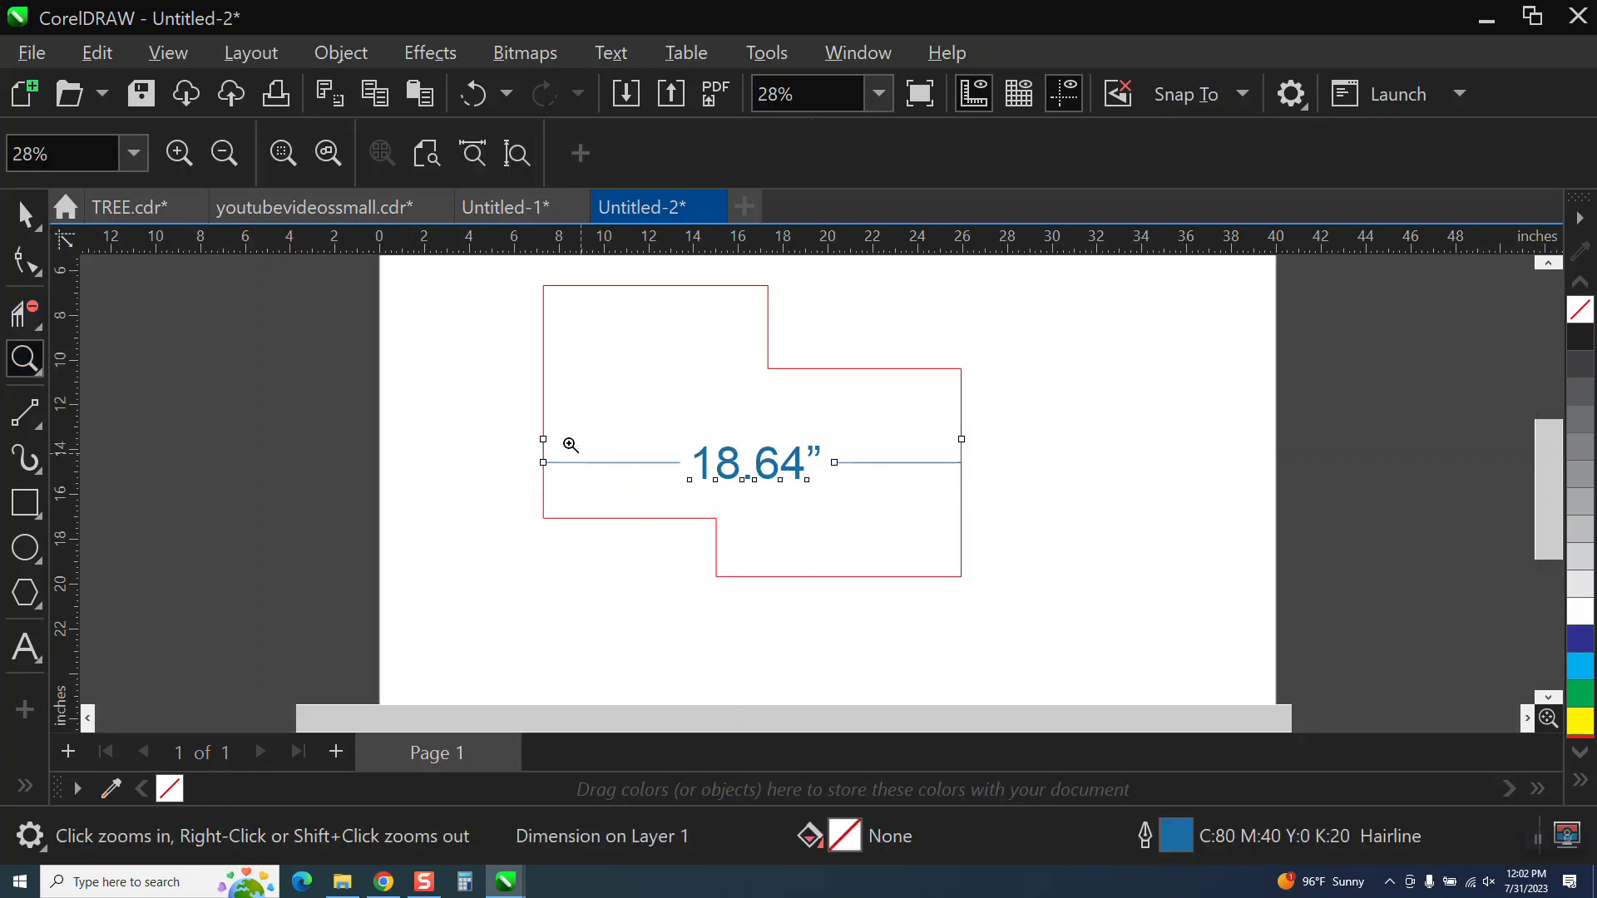
pyautogui.click(24, 215)
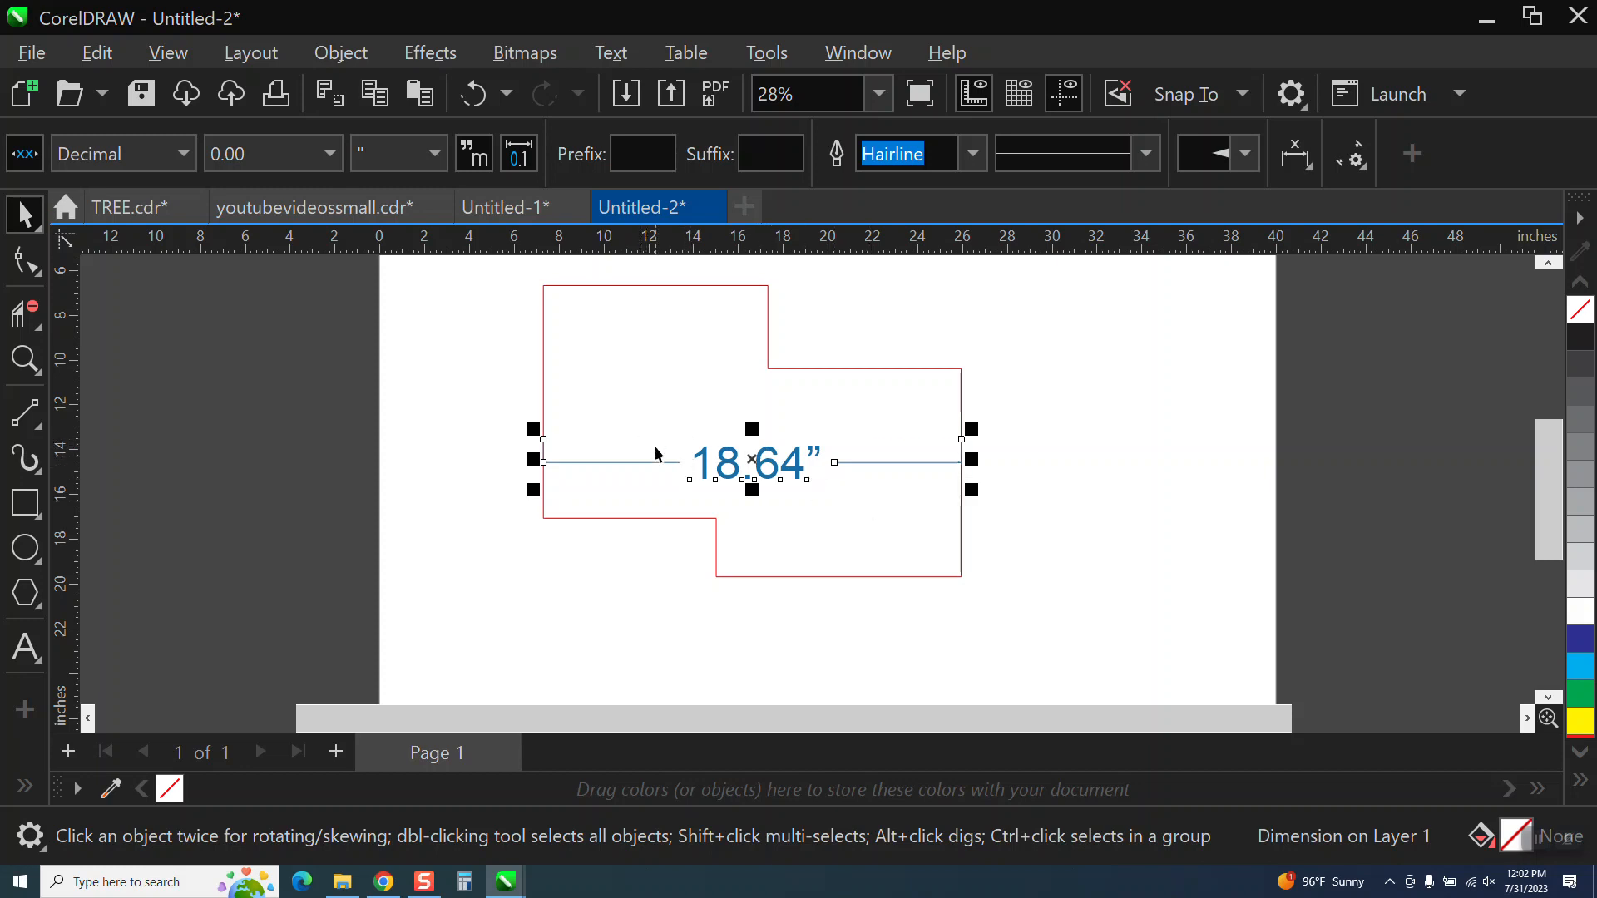
pyautogui.click(442, 159)
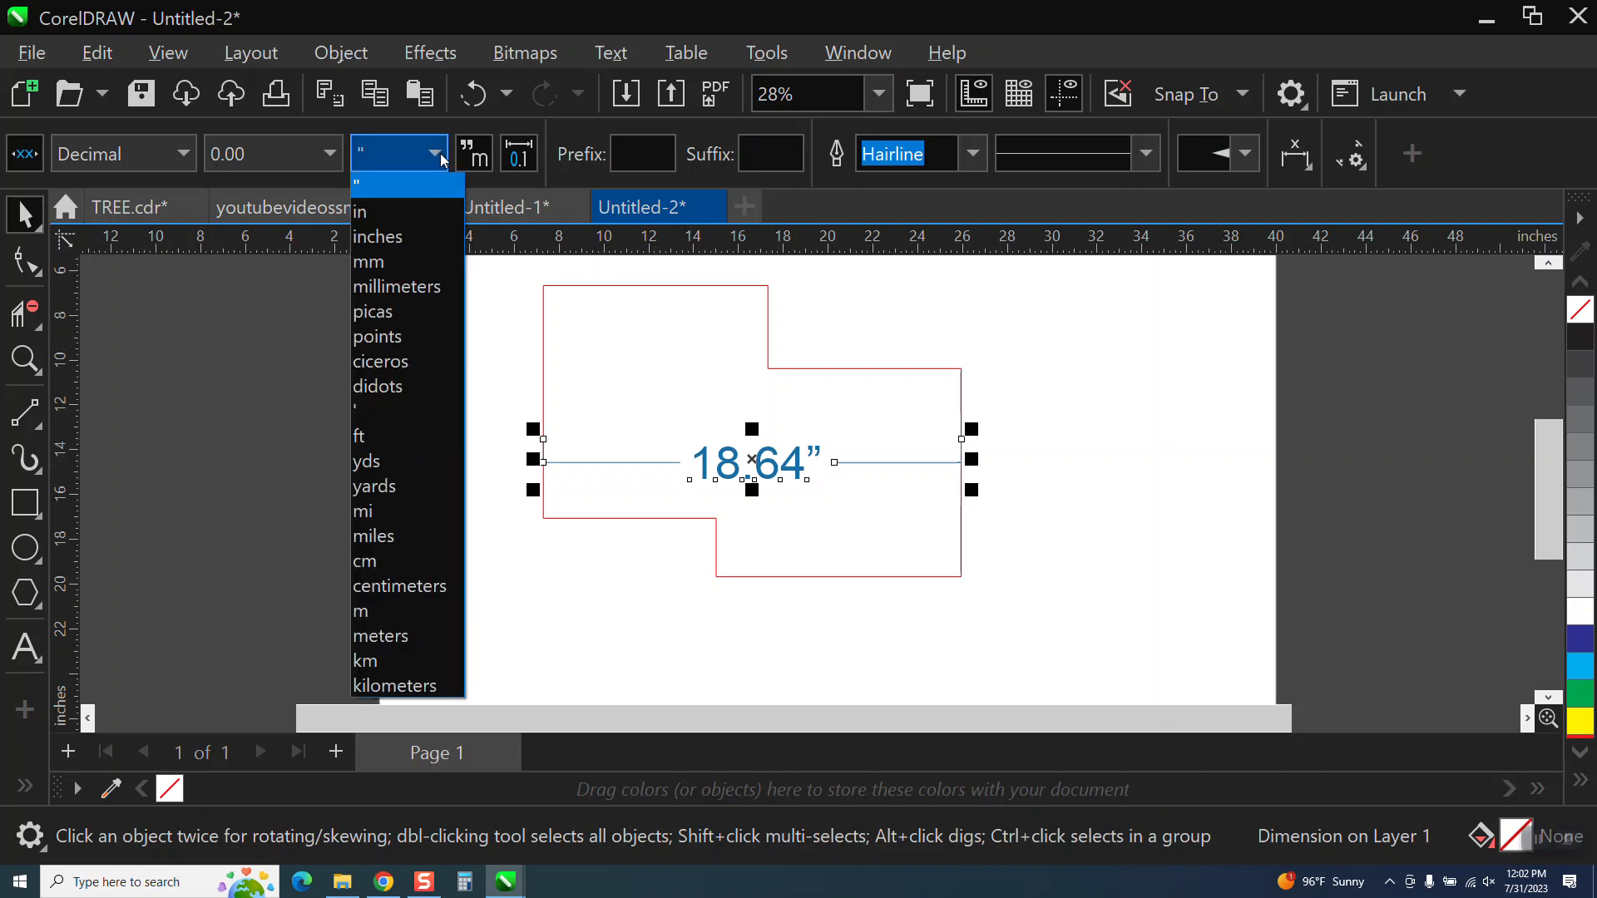
pyautogui.click(364, 219)
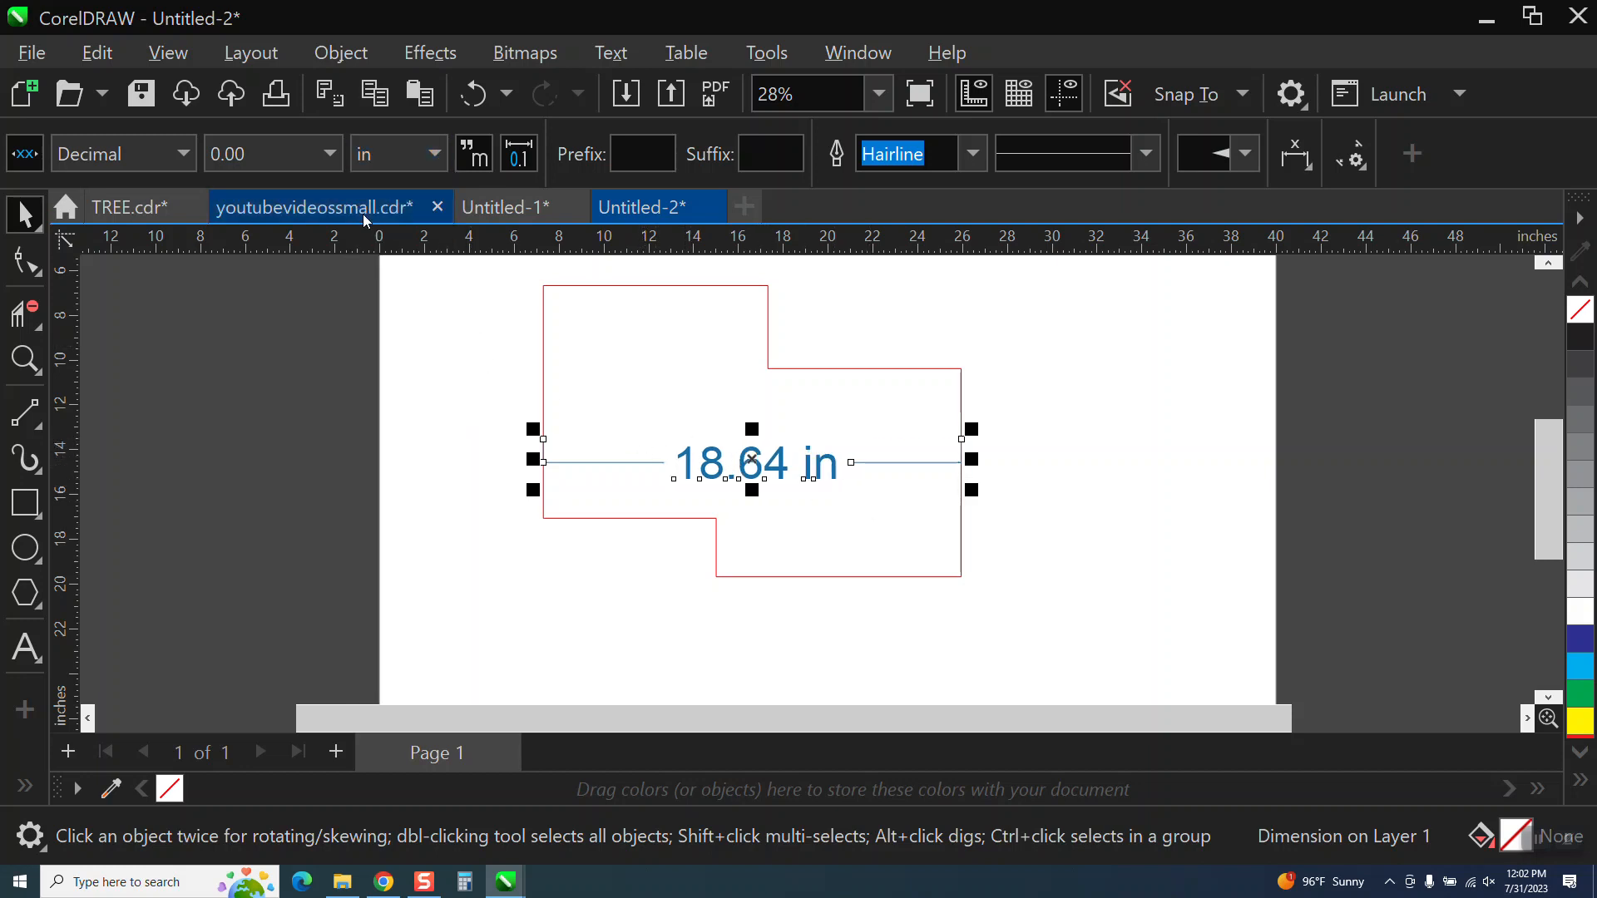
pyautogui.click(432, 161)
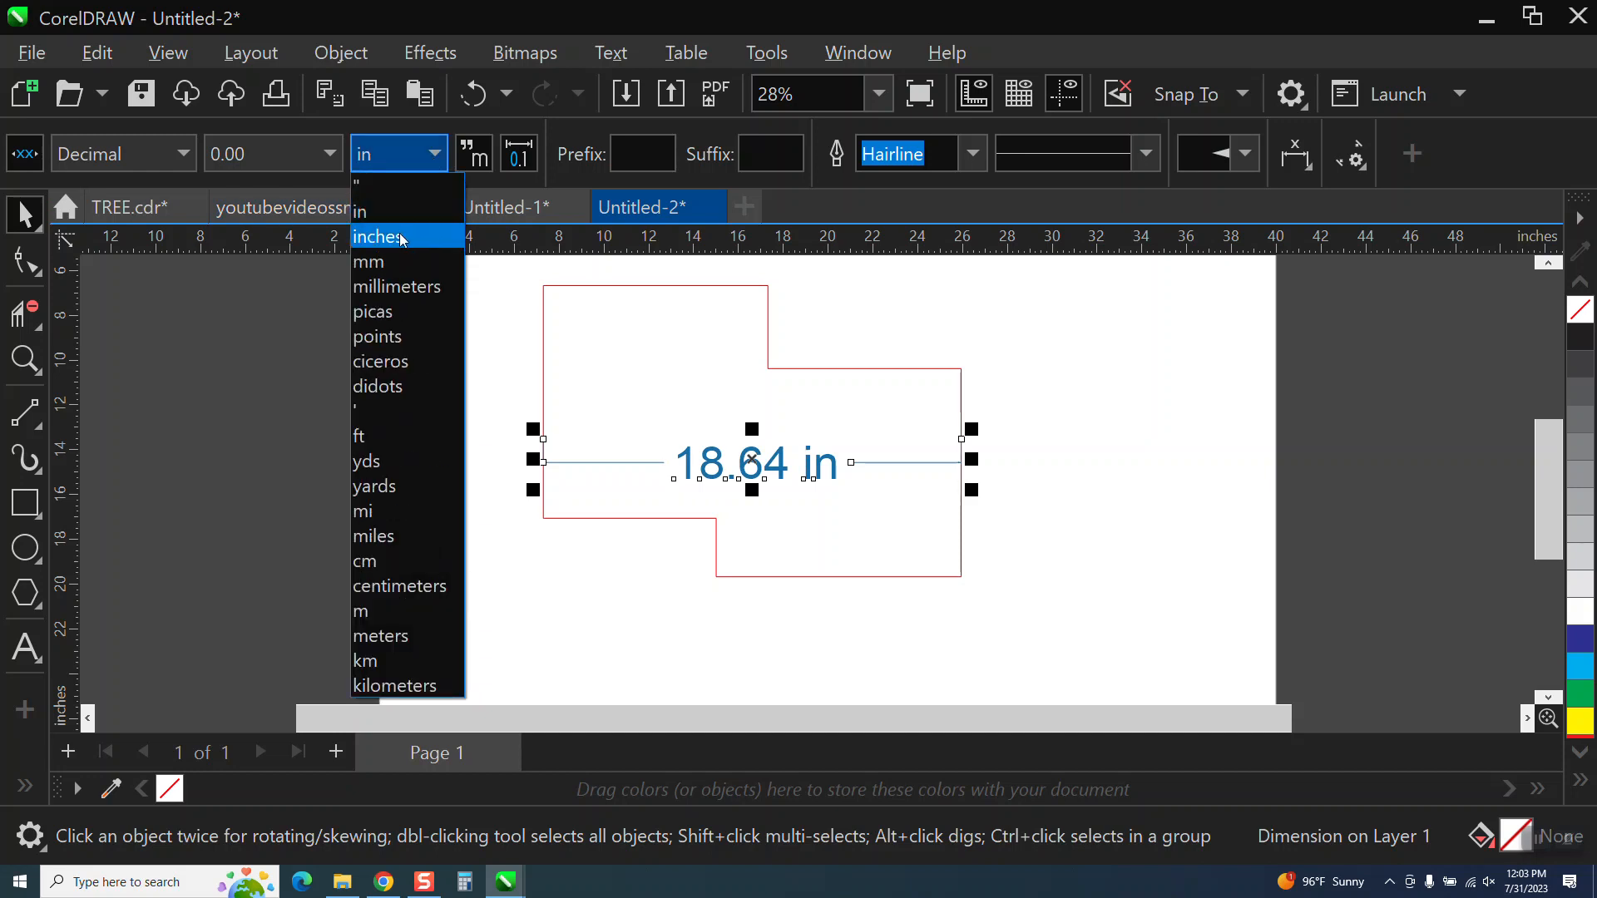
pyautogui.click(400, 243)
# Set the width dimension's units to mm, then to ft.
pyautogui.click(435, 155)
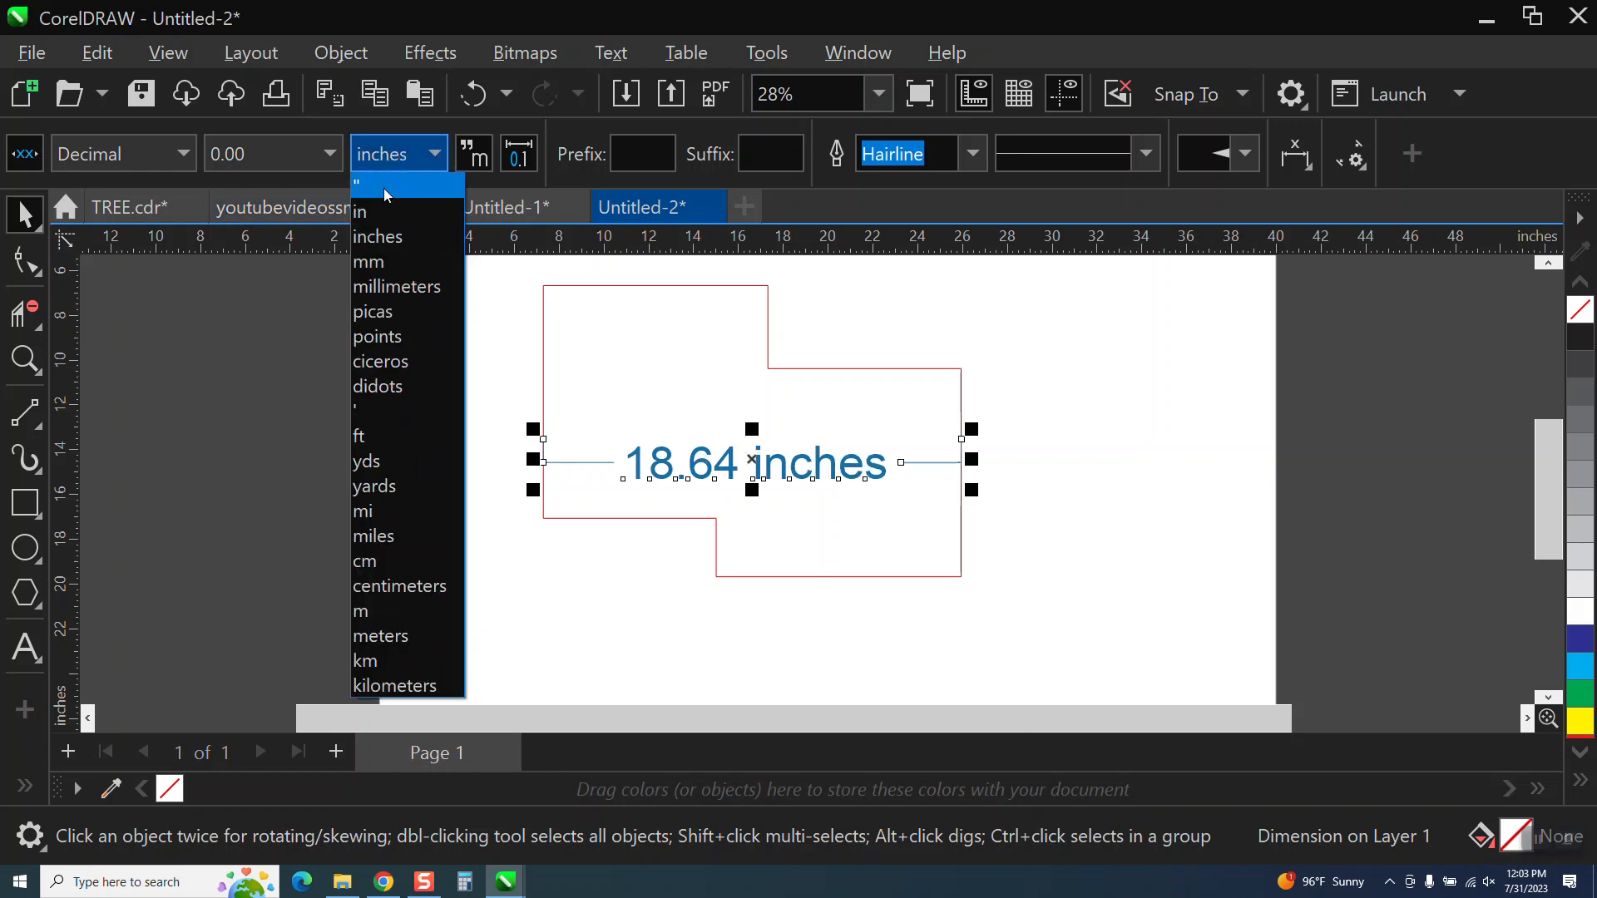
pyautogui.click(377, 268)
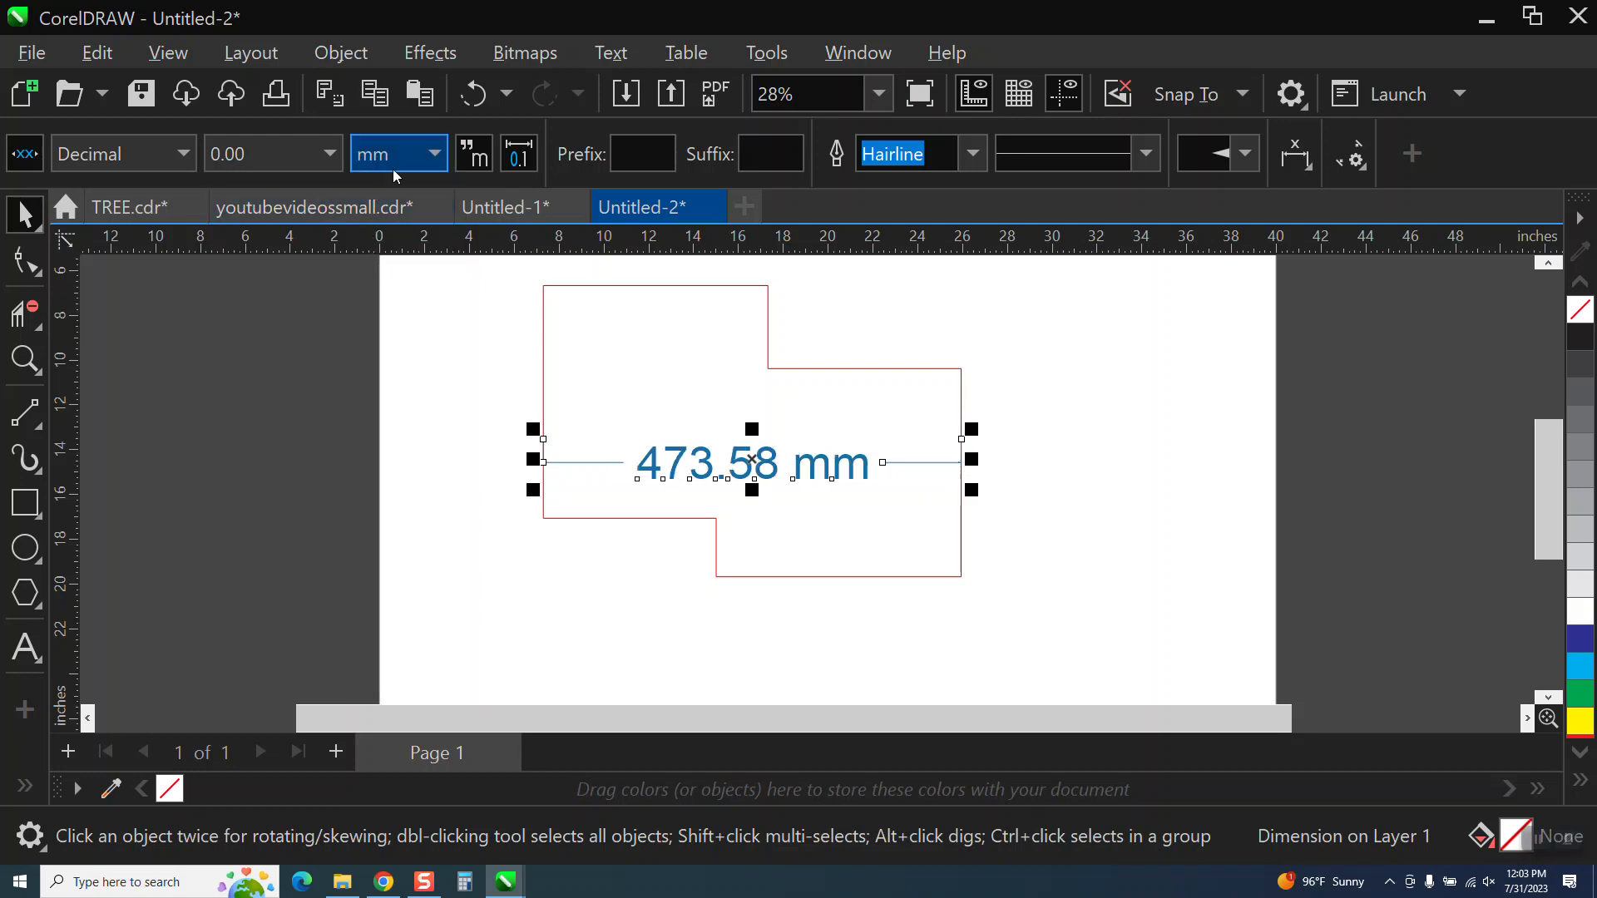
pyautogui.click(434, 156)
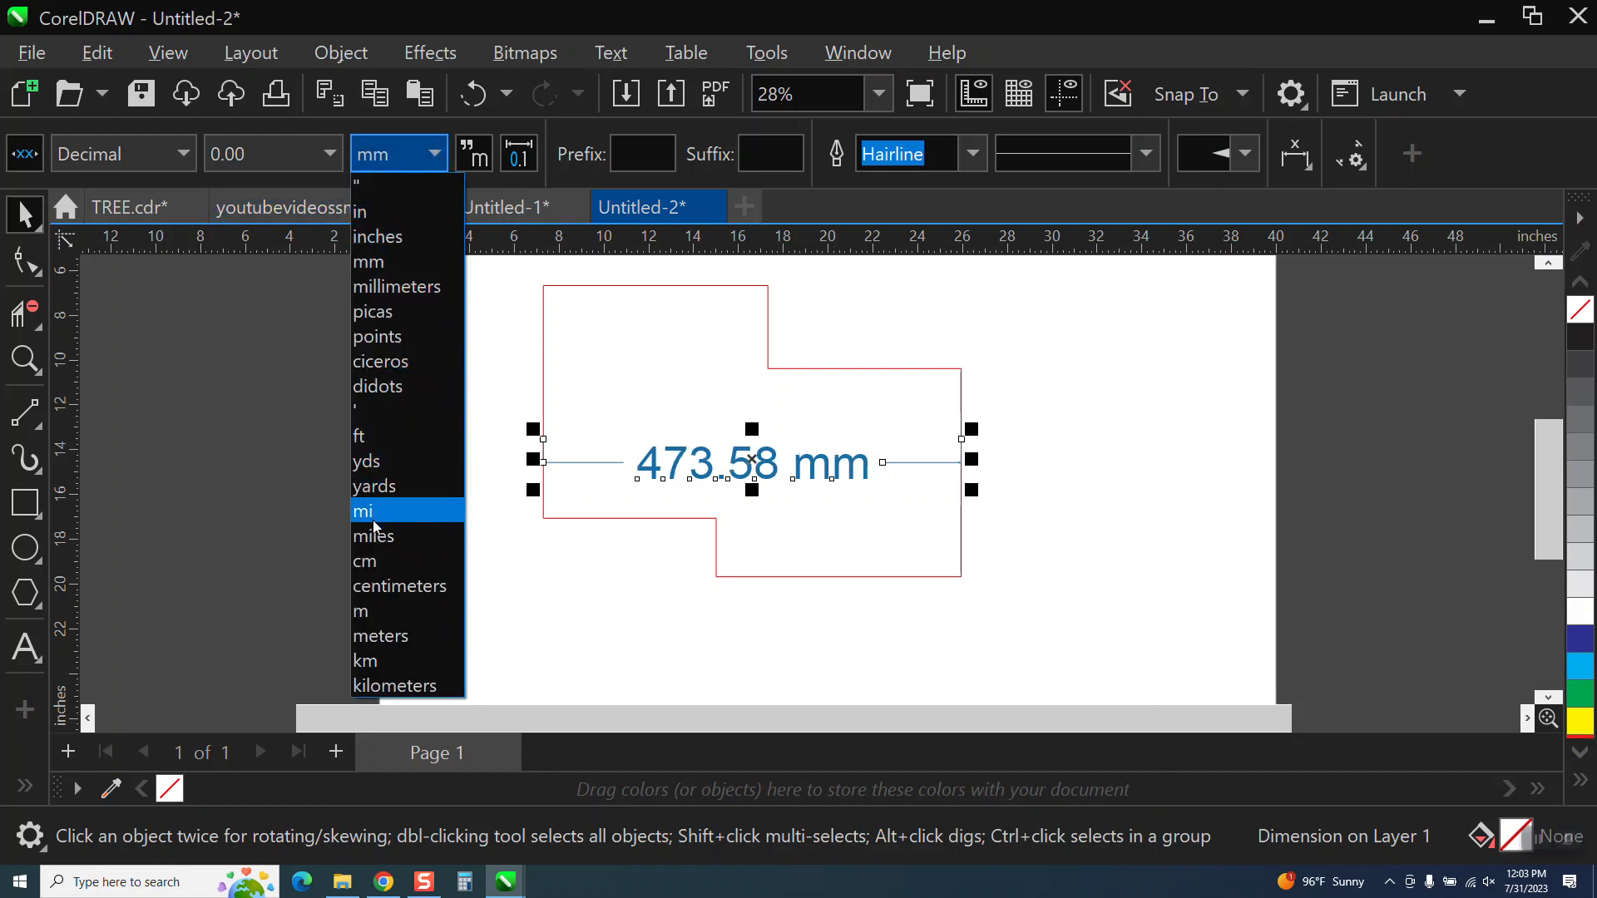
pyautogui.click(366, 436)
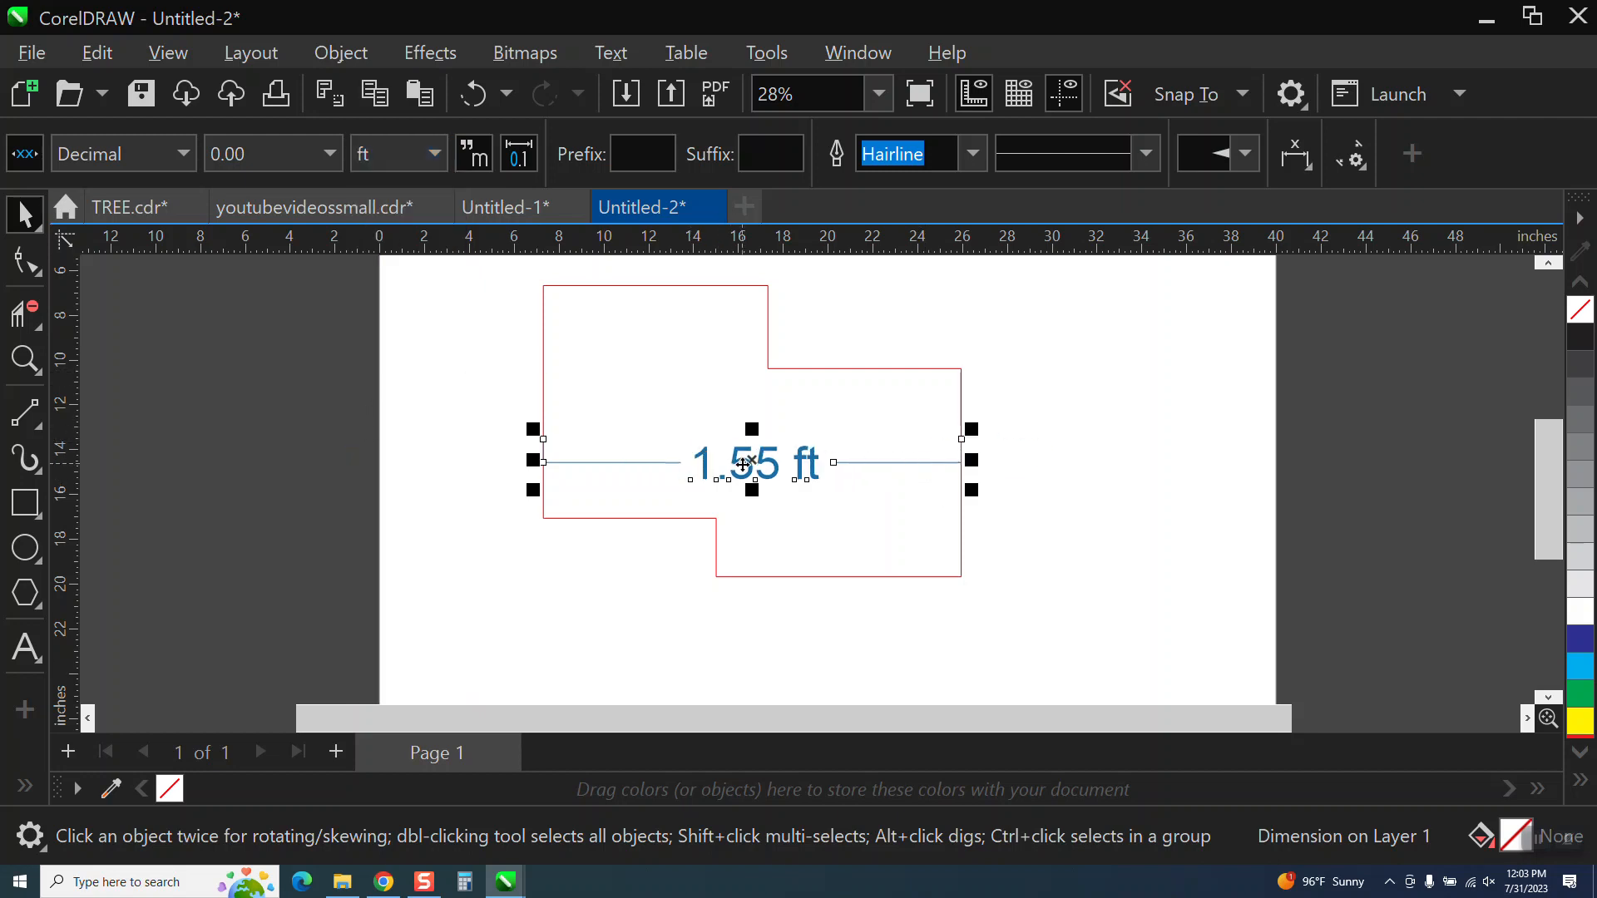
# Set the width dimension's units to the inch mark (") and delete the dimension.
pyautogui.click(436, 157)
pyautogui.click(383, 191)
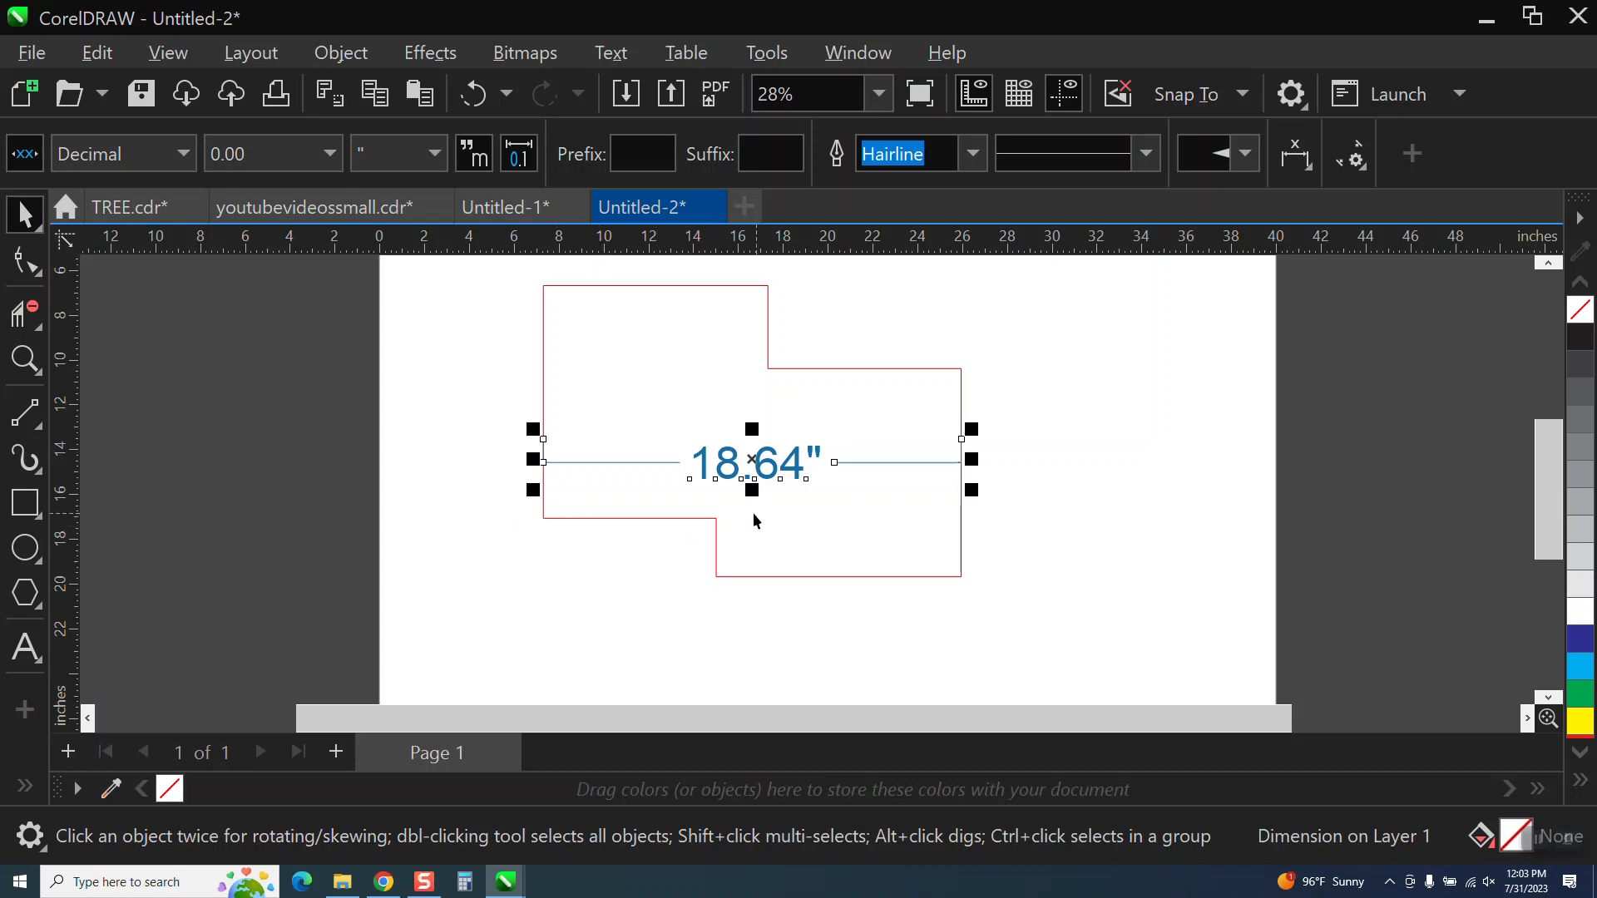
pyautogui.press('Delete')
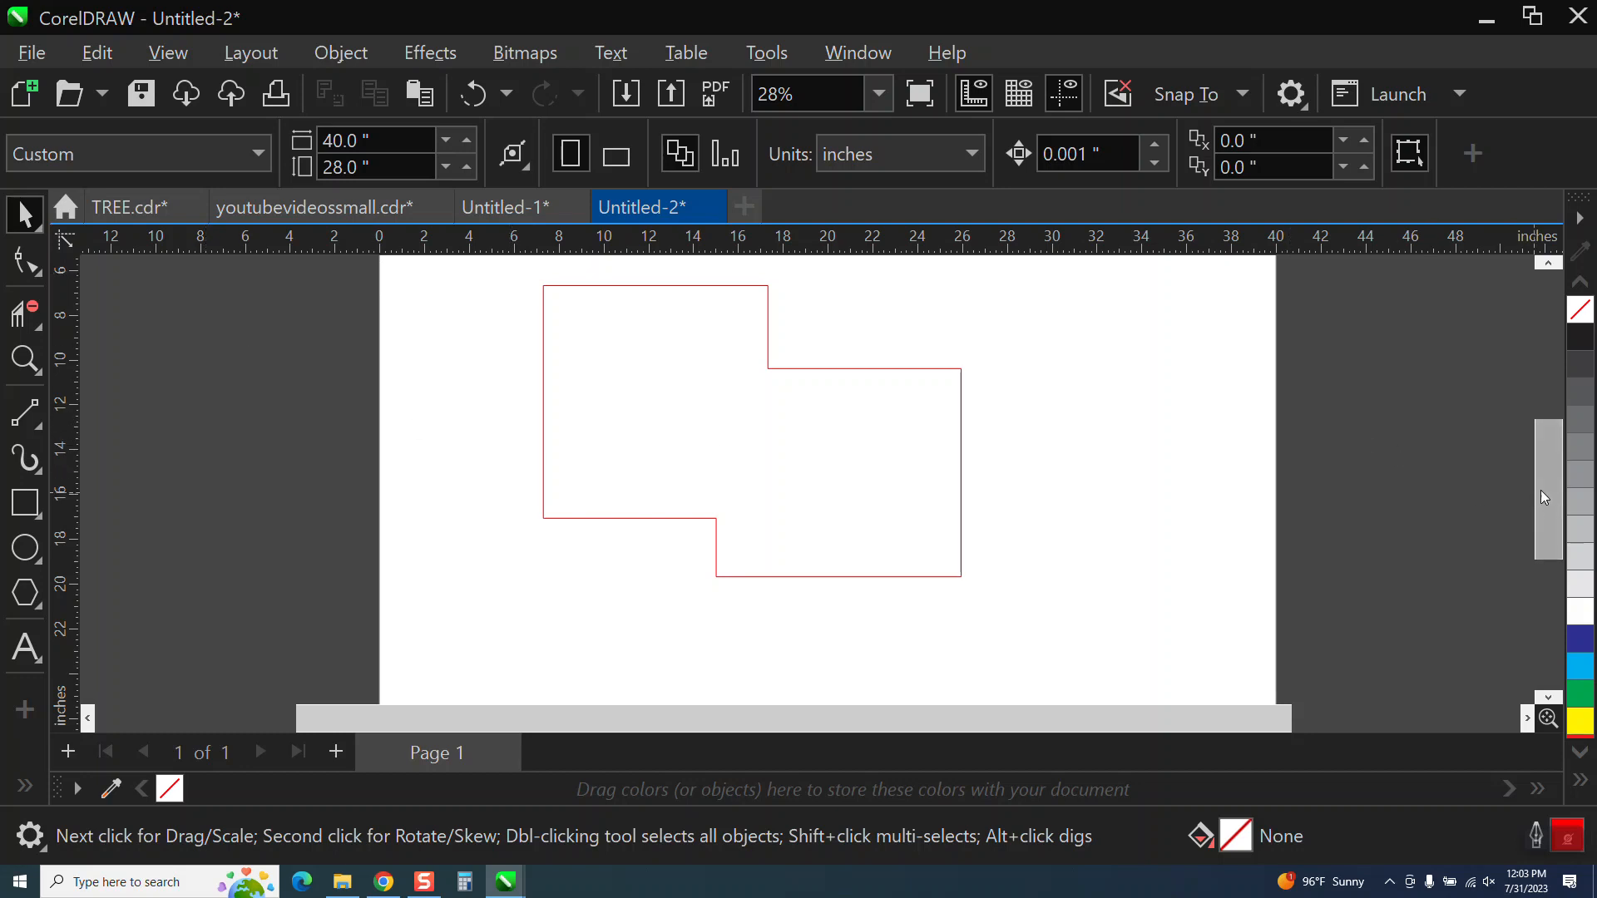
# Set the status bar to show cursor coordinates, then select the red outline and deselect it.
pyautogui.moveTo(1541, 491); pyautogui.dragTo(1537, 437)
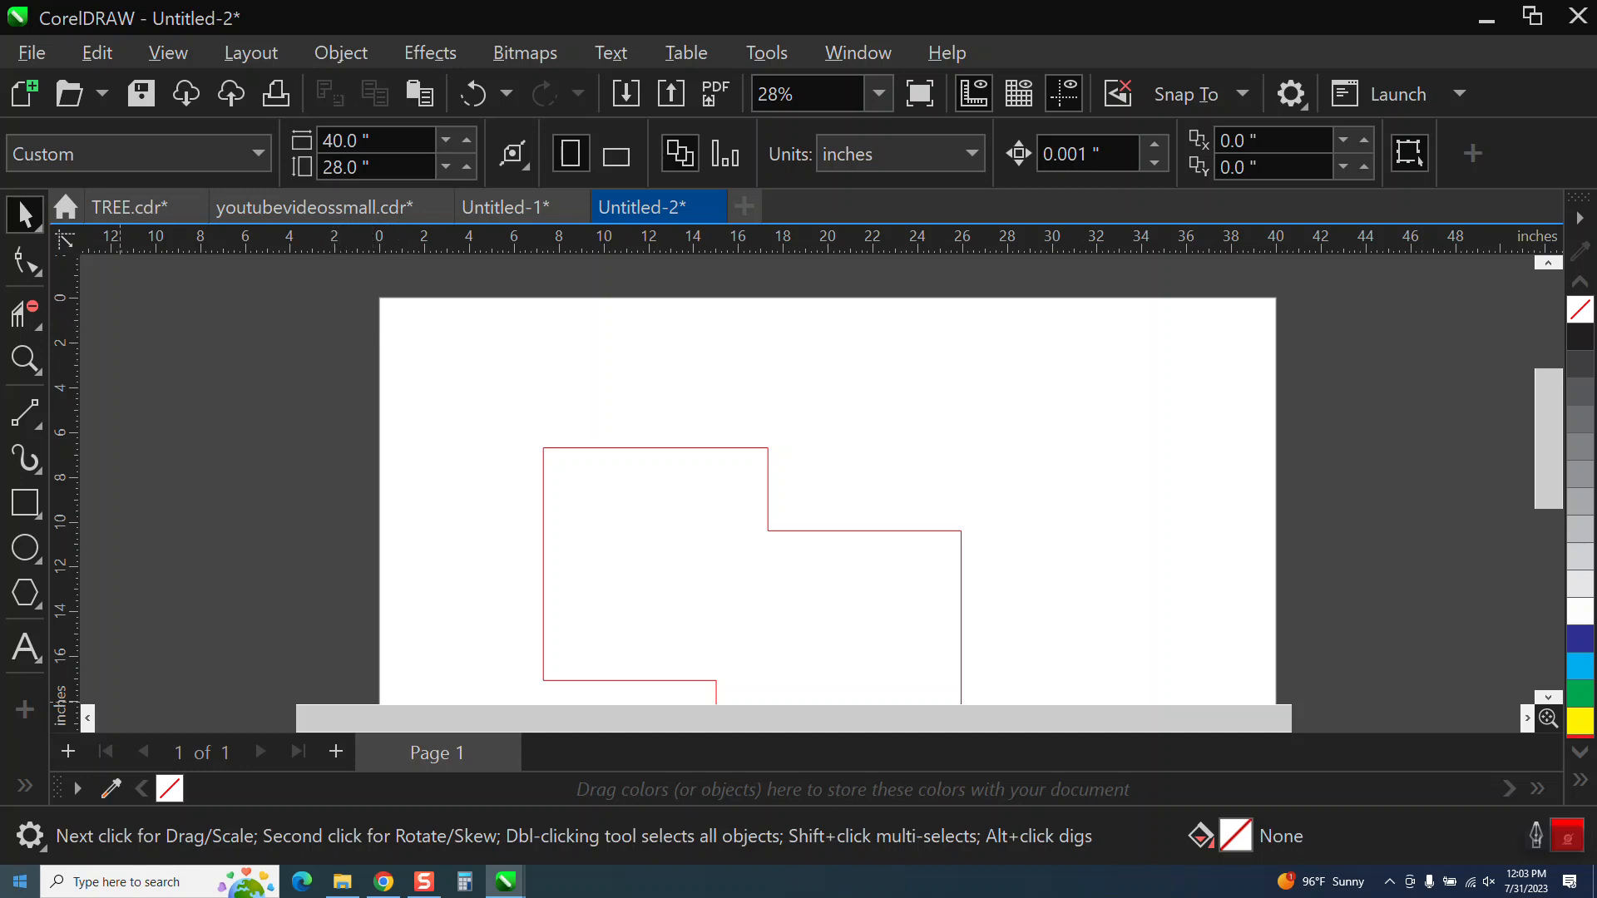
pyautogui.click(31, 836)
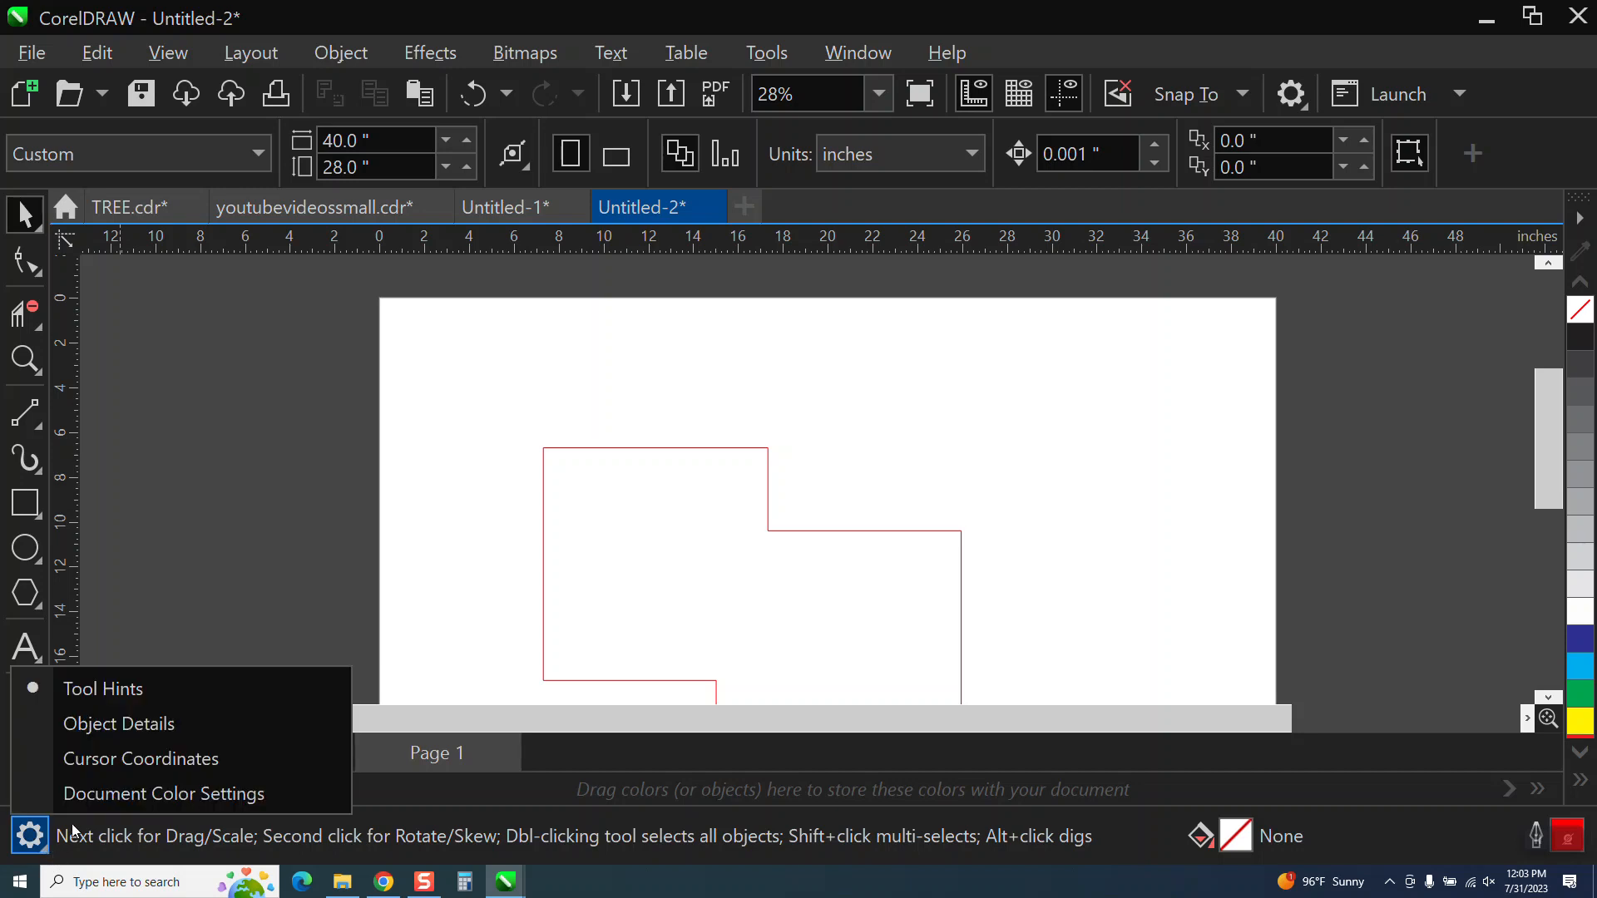
pyautogui.click(121, 765)
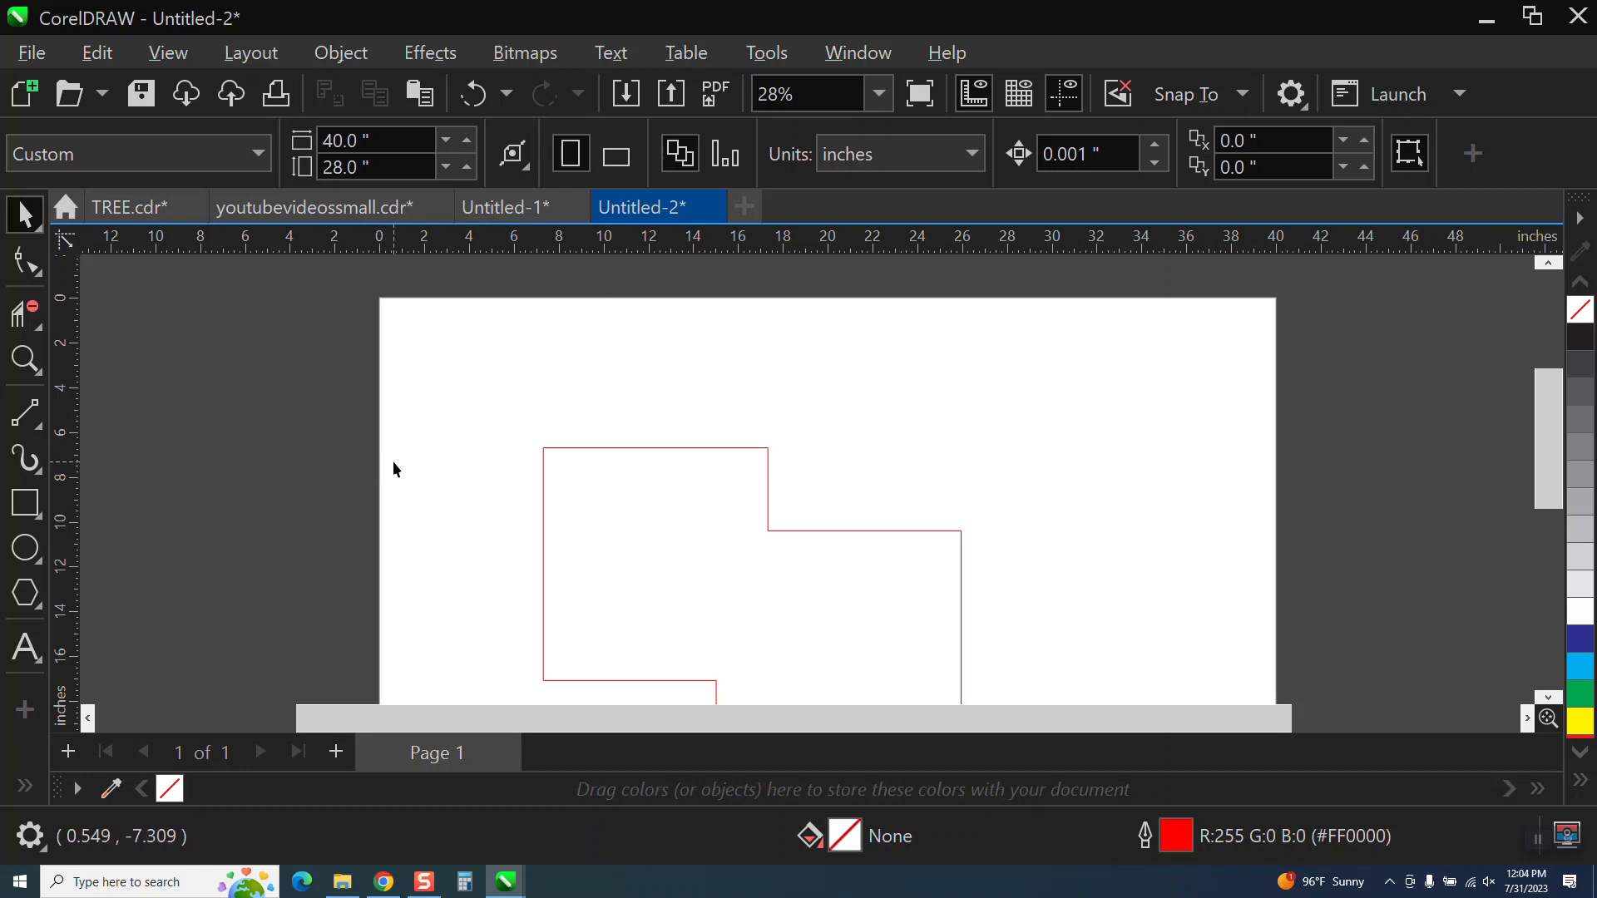
pyautogui.click(543, 471)
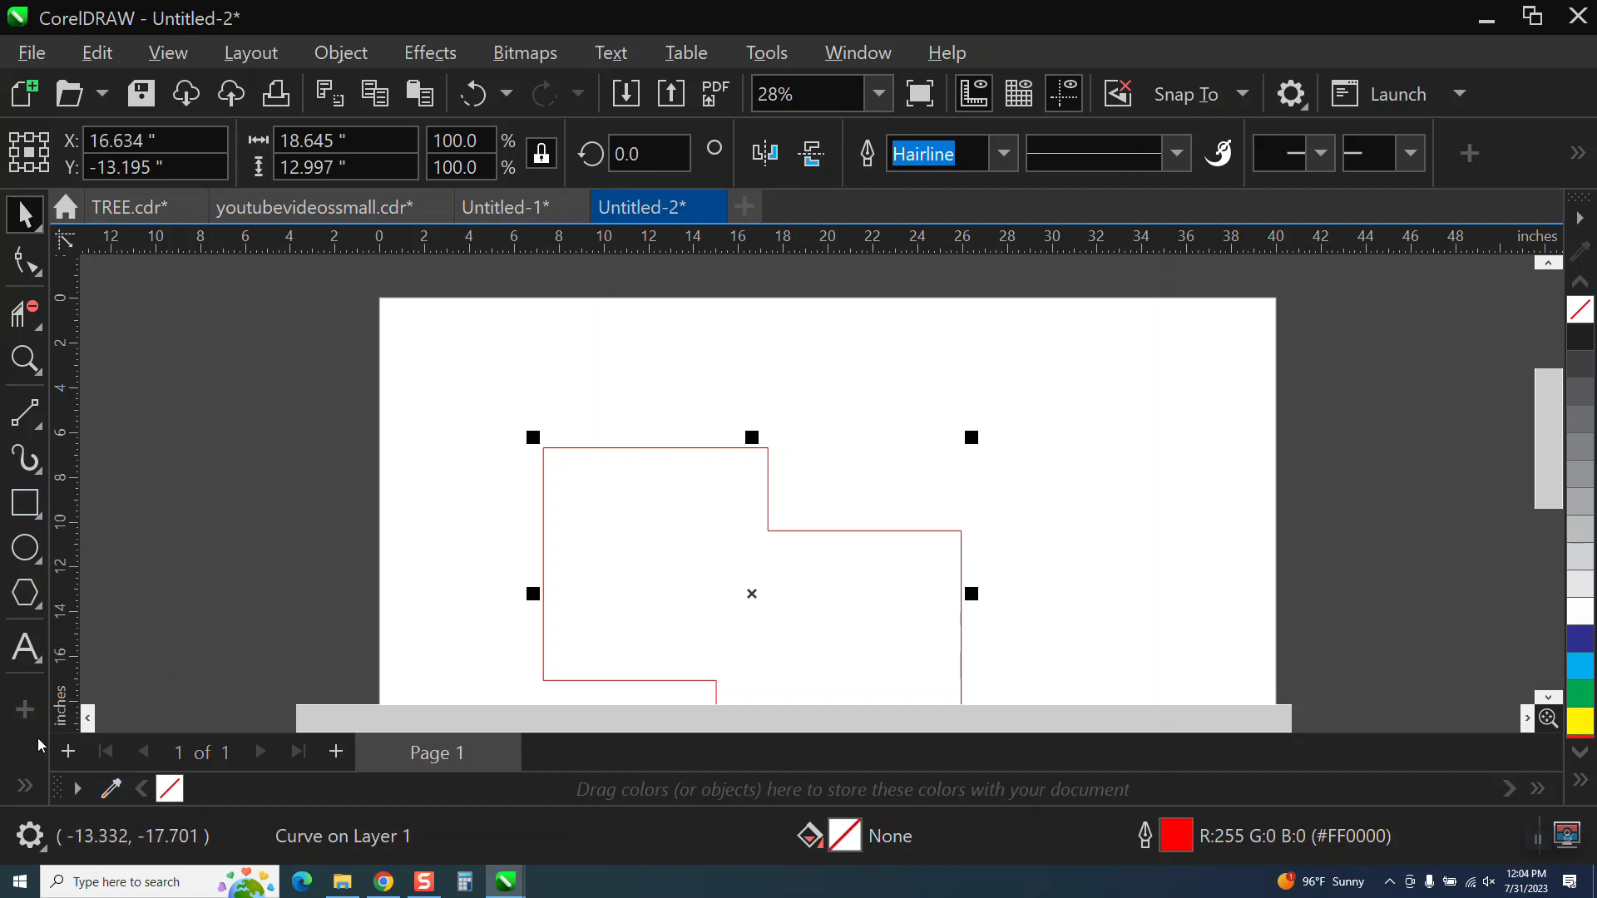
pyautogui.click(471, 583)
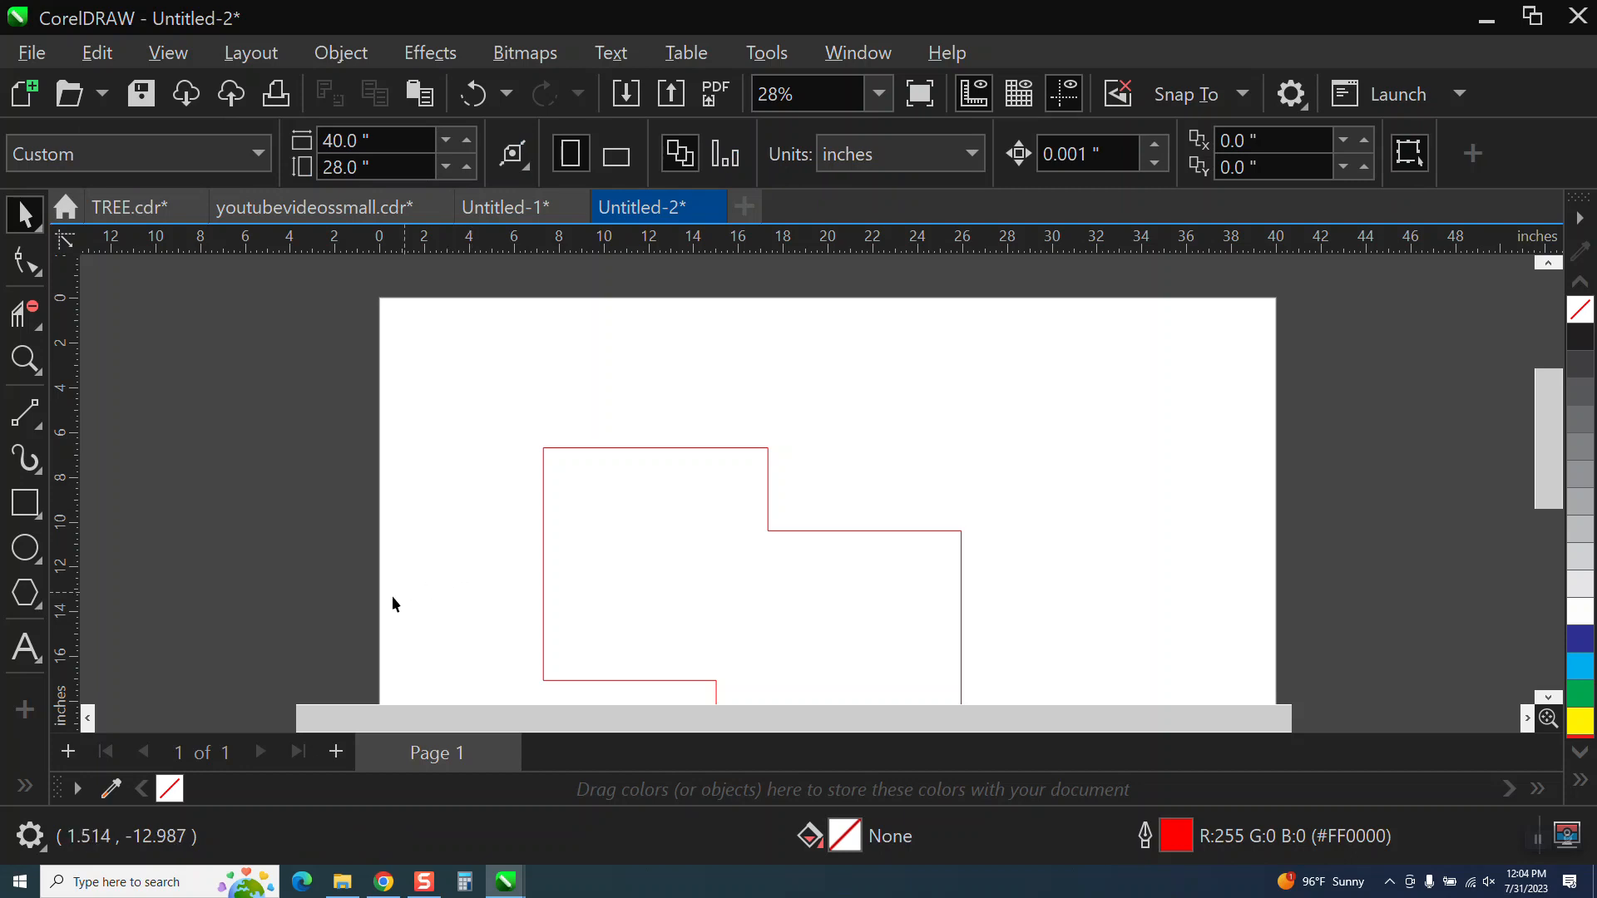
# Detach the Parallel Dimension tool into its own floating toolbar and place it beside the page's upper-left corner.
pyautogui.click(29, 790)
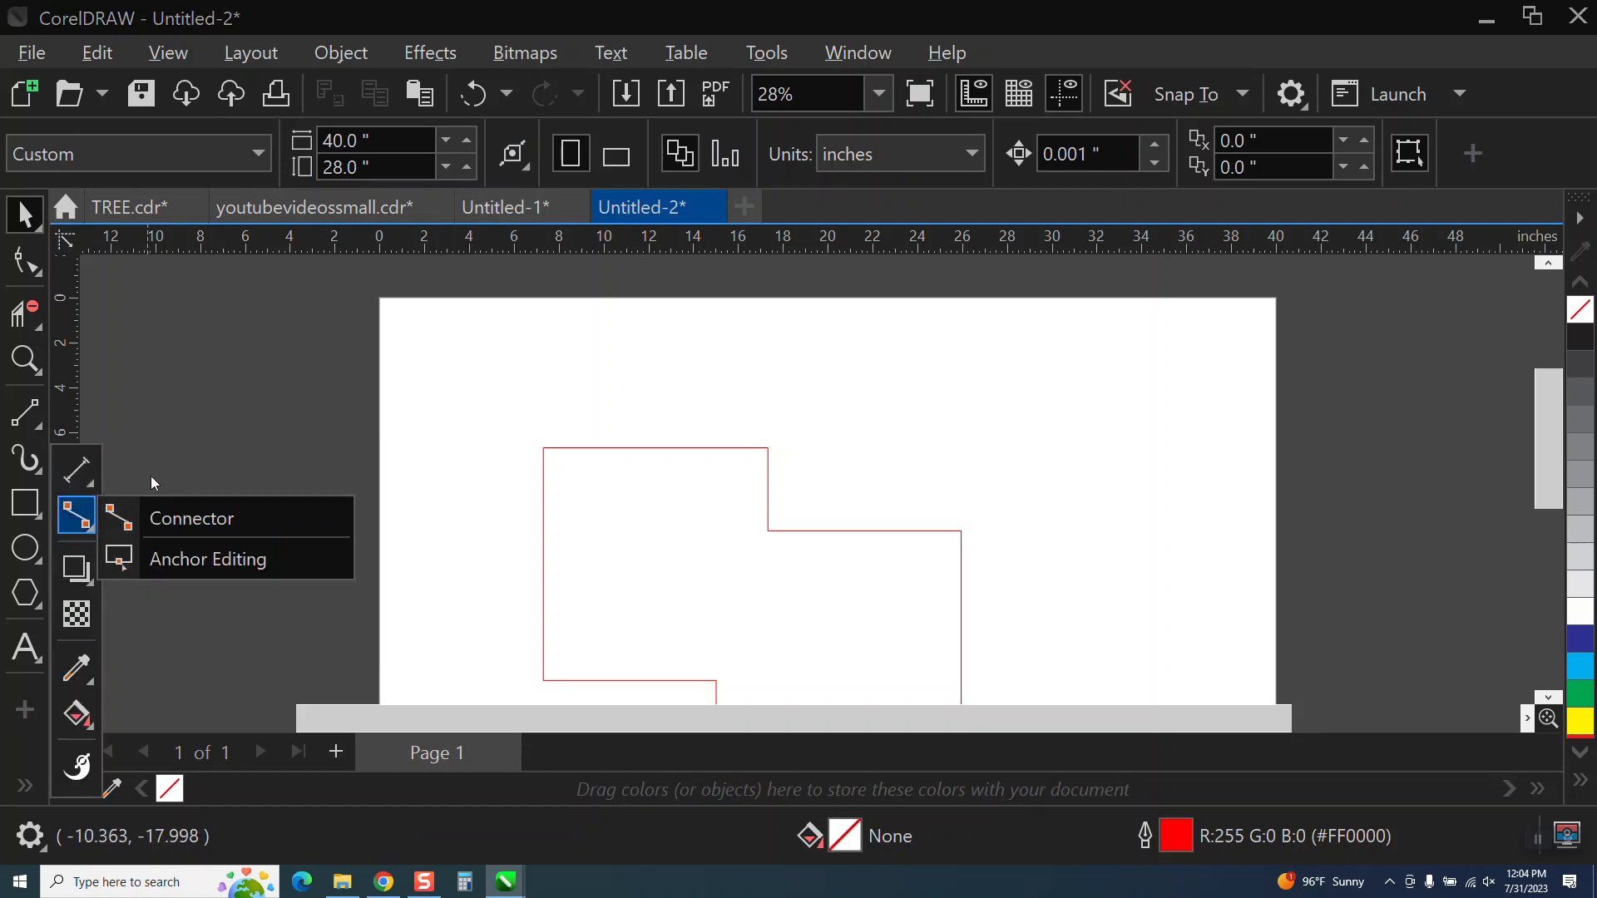
pyautogui.moveTo(66, 478)
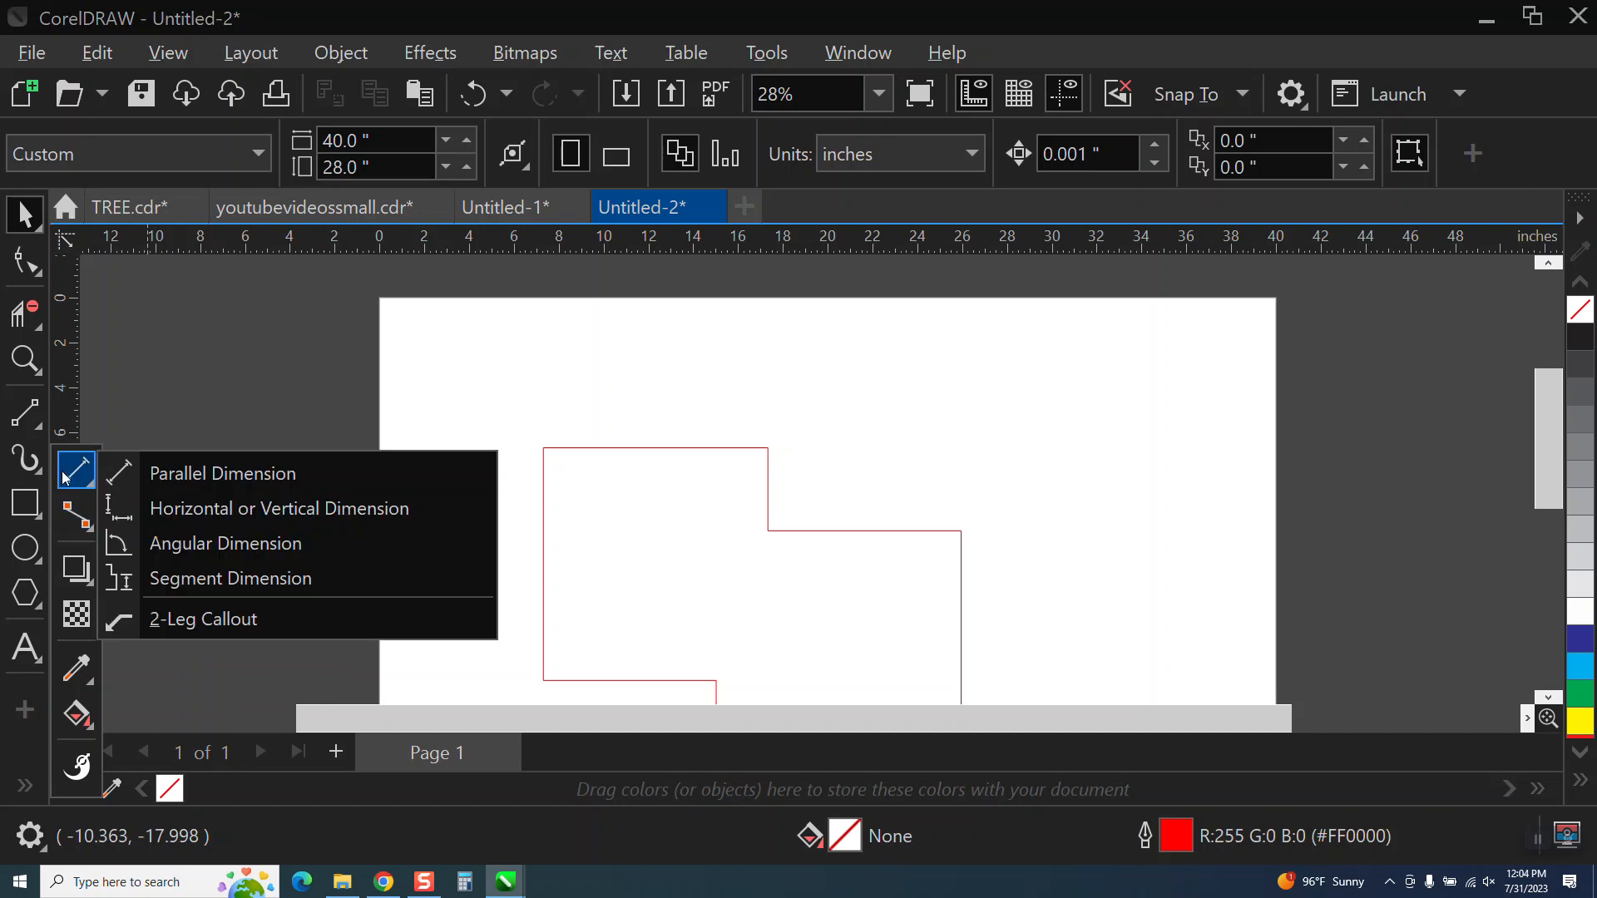
pyautogui.click(223, 474)
pyautogui.moveTo(225, 481); pyautogui.dragTo(206, 273)
pyautogui.click(273, 371)
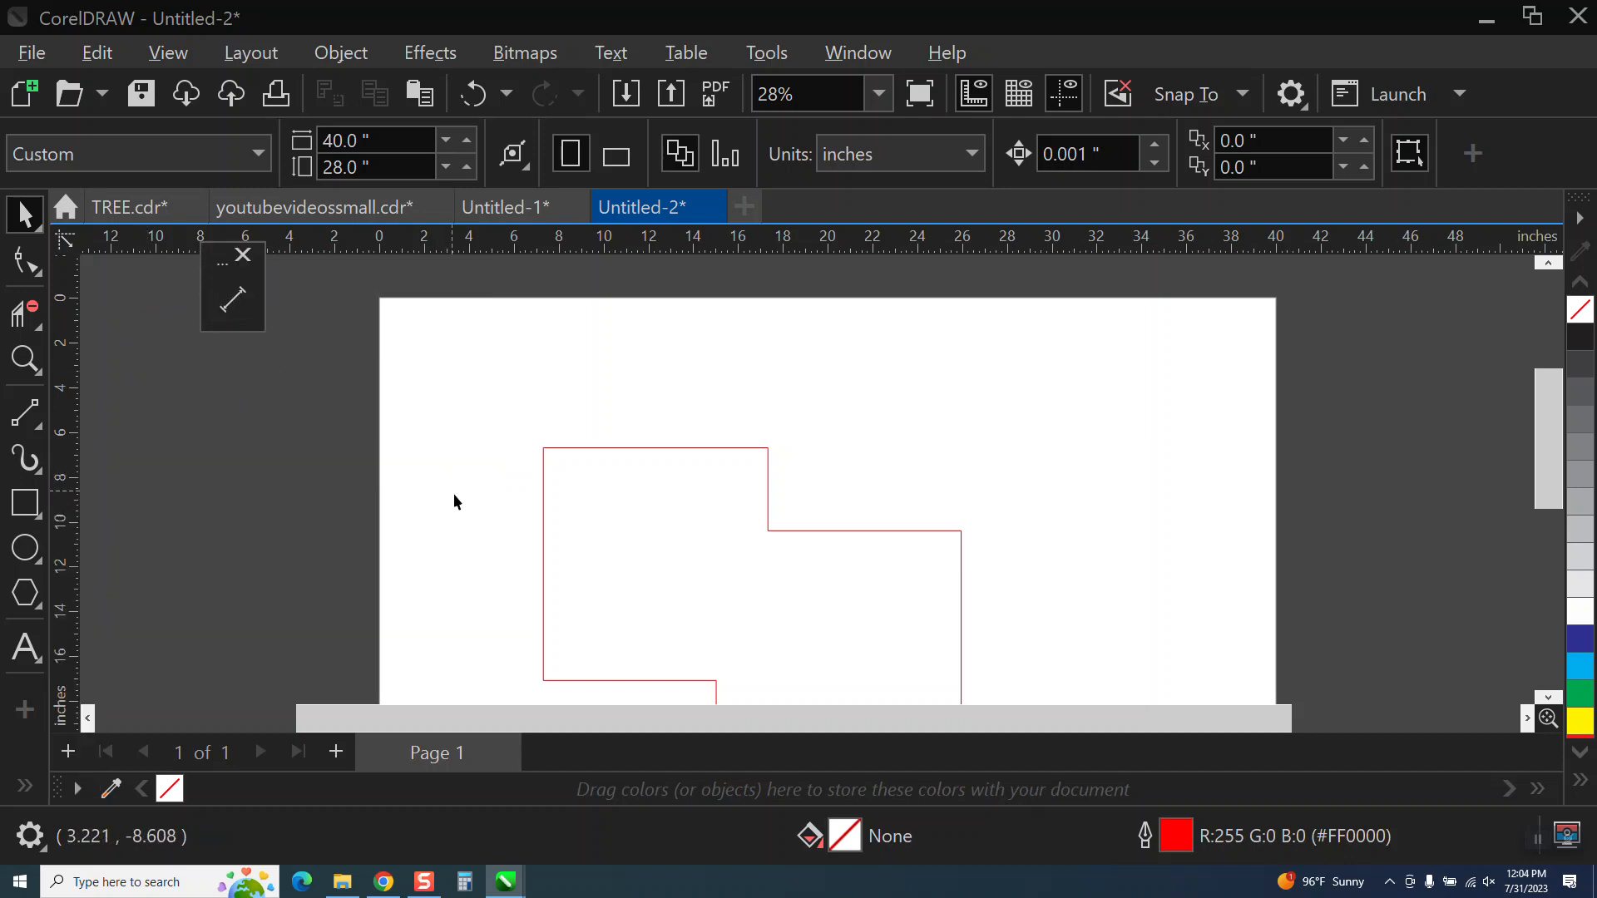
pyautogui.moveTo(223, 262); pyautogui.dragTo(122, 288)
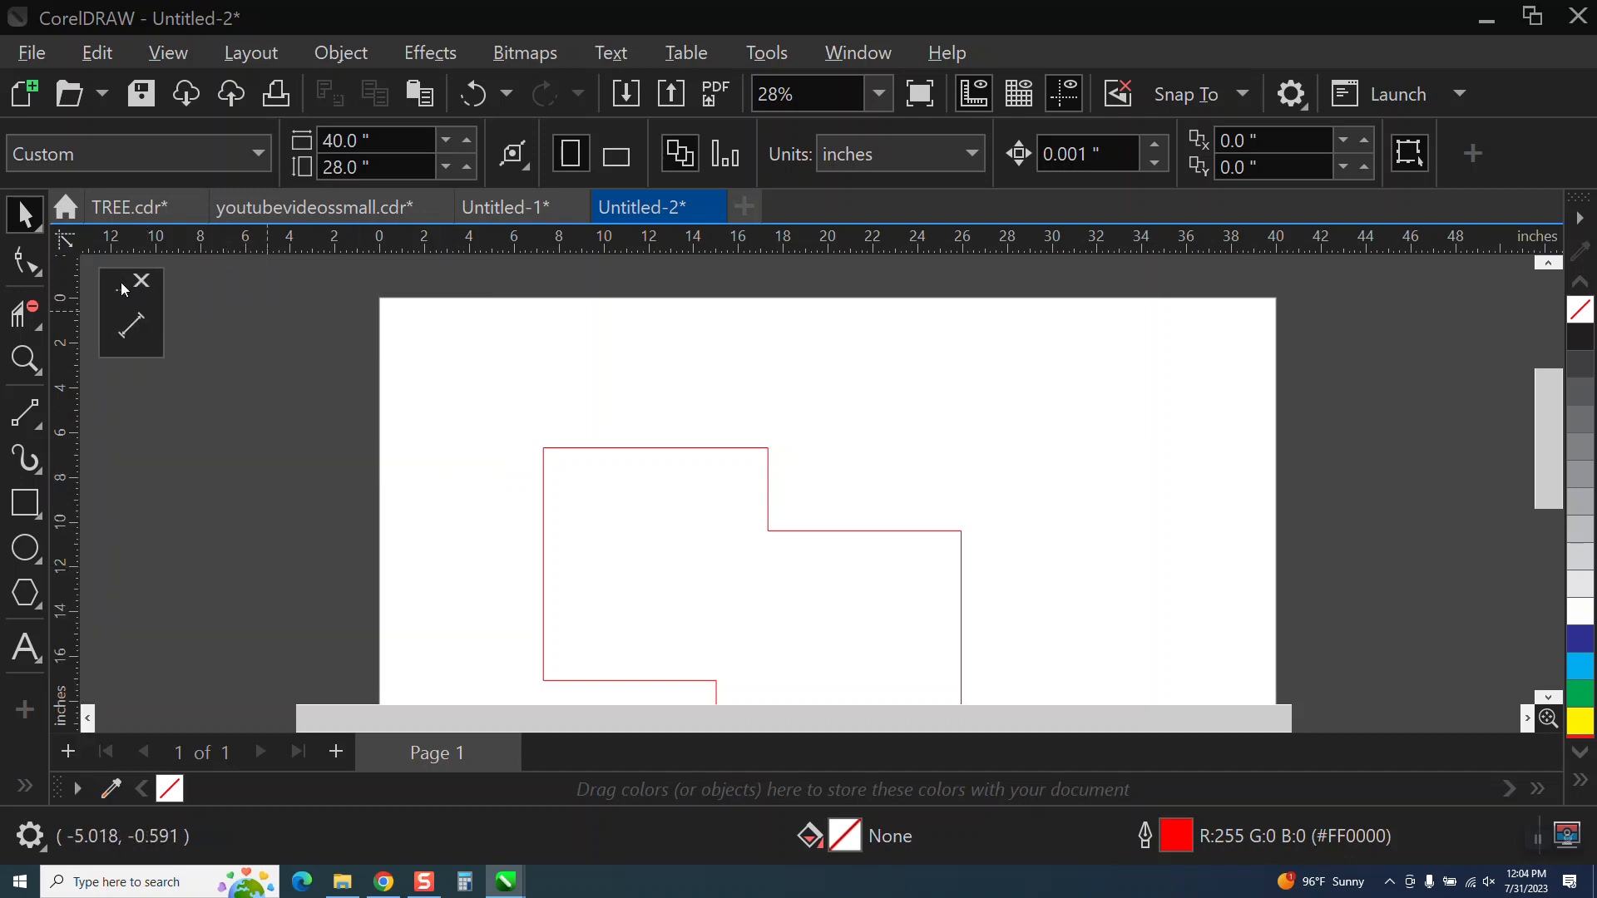
# Draw a diagonal two-point line spanning about 2.9 by 4.64 inches inside the left part of the outline.
pyautogui.click(25, 412)
pyautogui.moveTo(666, 500); pyautogui.dragTo(602, 604)
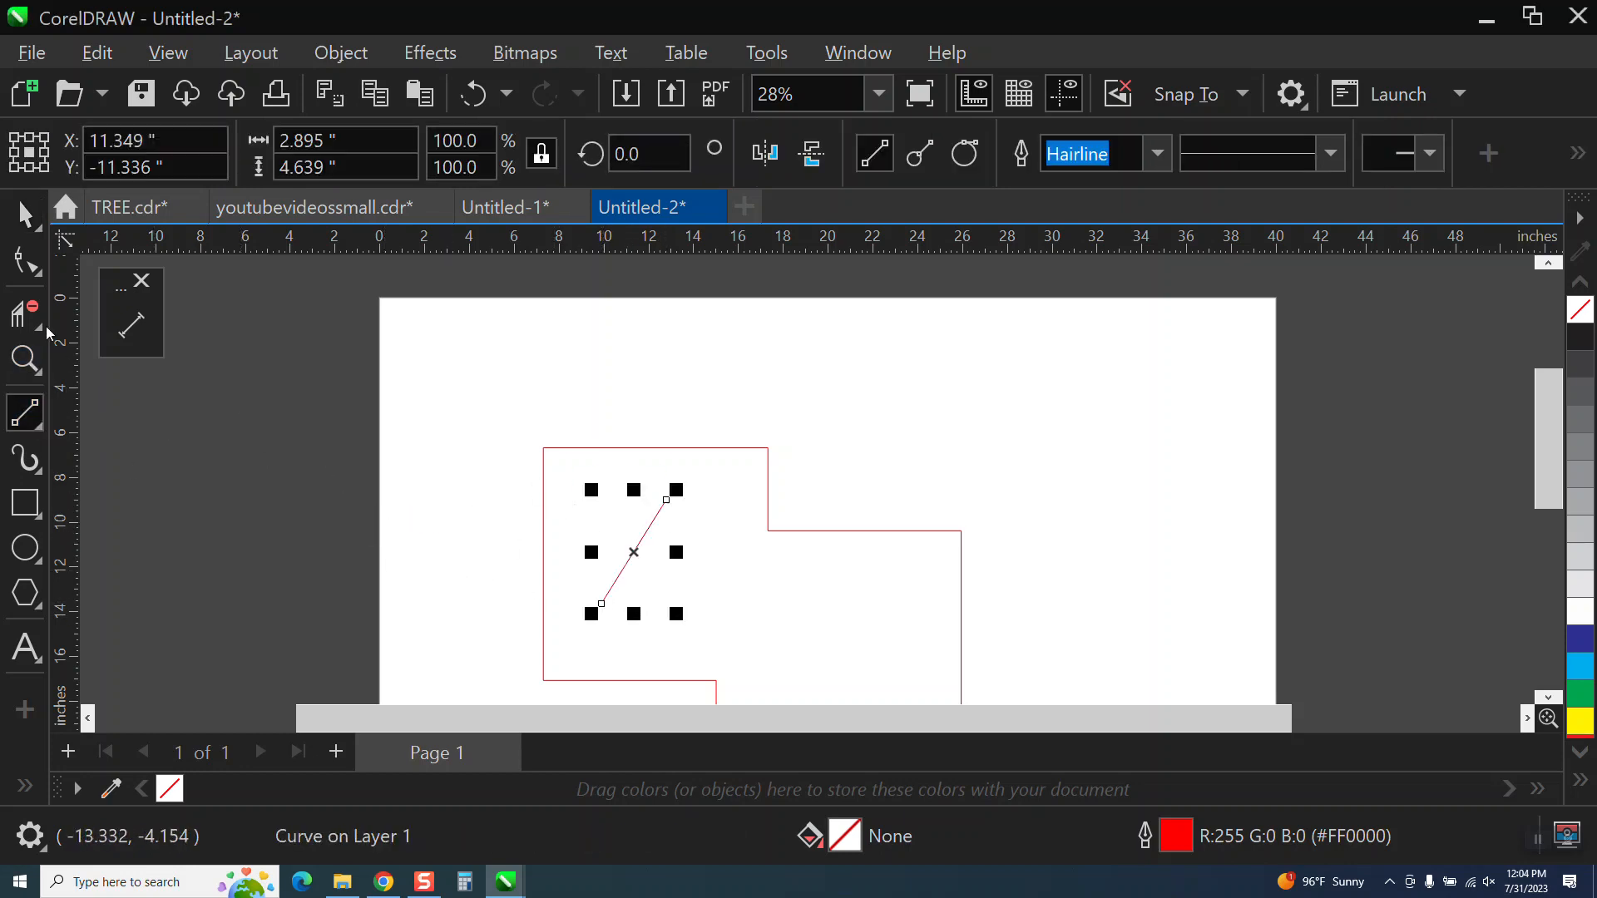
# Add a parallel dimension between the two end nodes of the diagonal line, with its text on the line's upper-left side.
pyautogui.press('z')
pyautogui.moveTo(511, 447); pyautogui.dragTo(841, 645)
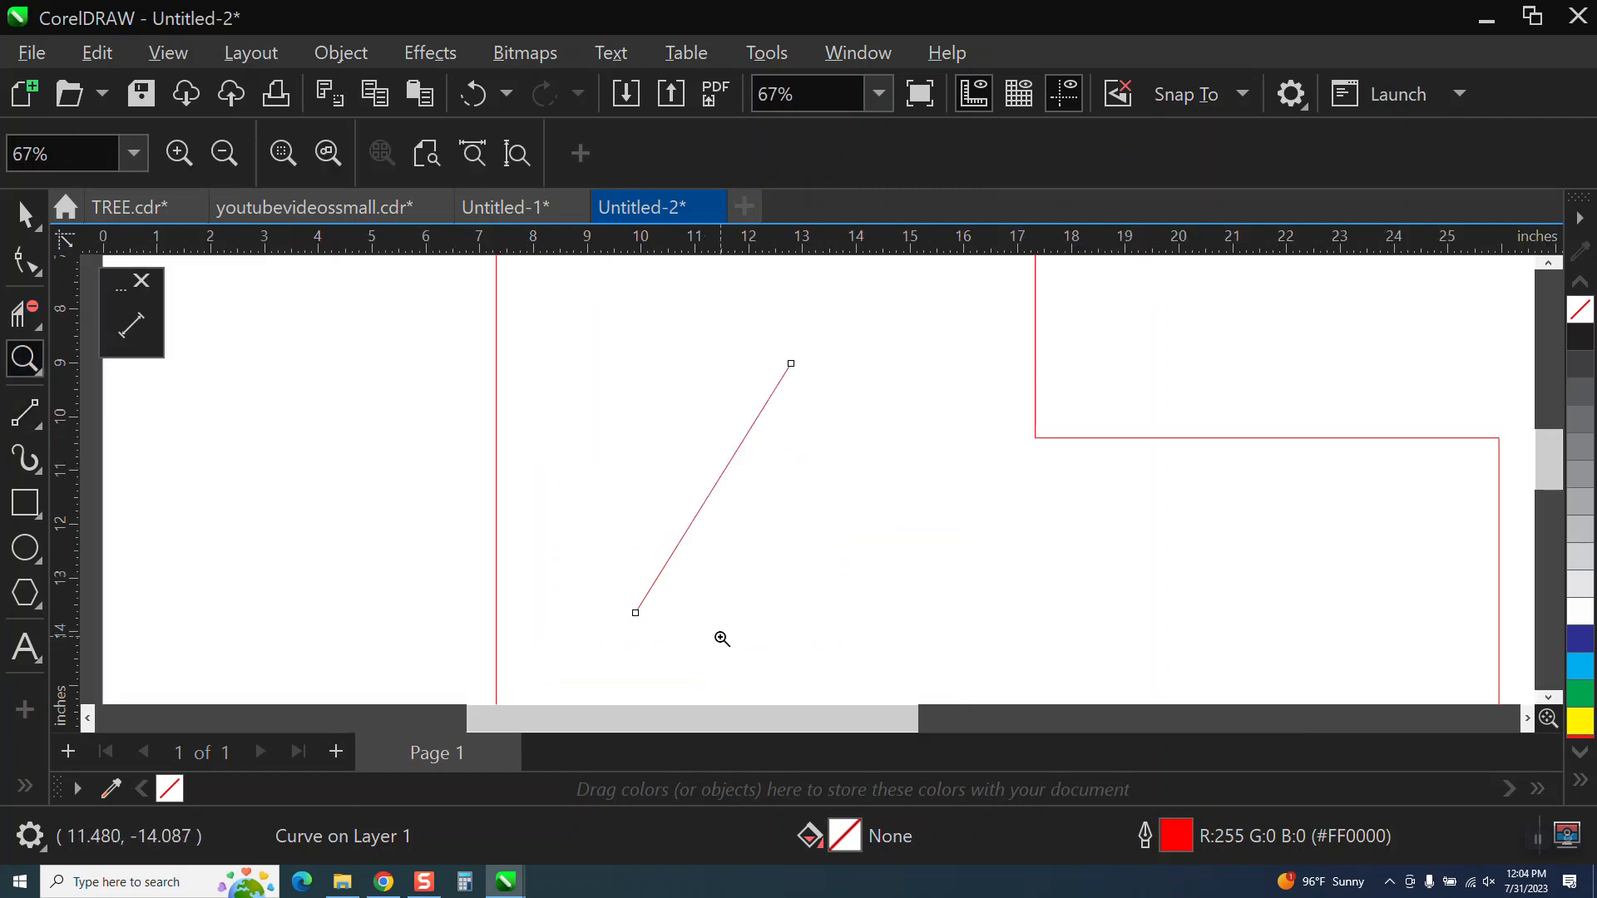
pyautogui.click(133, 343)
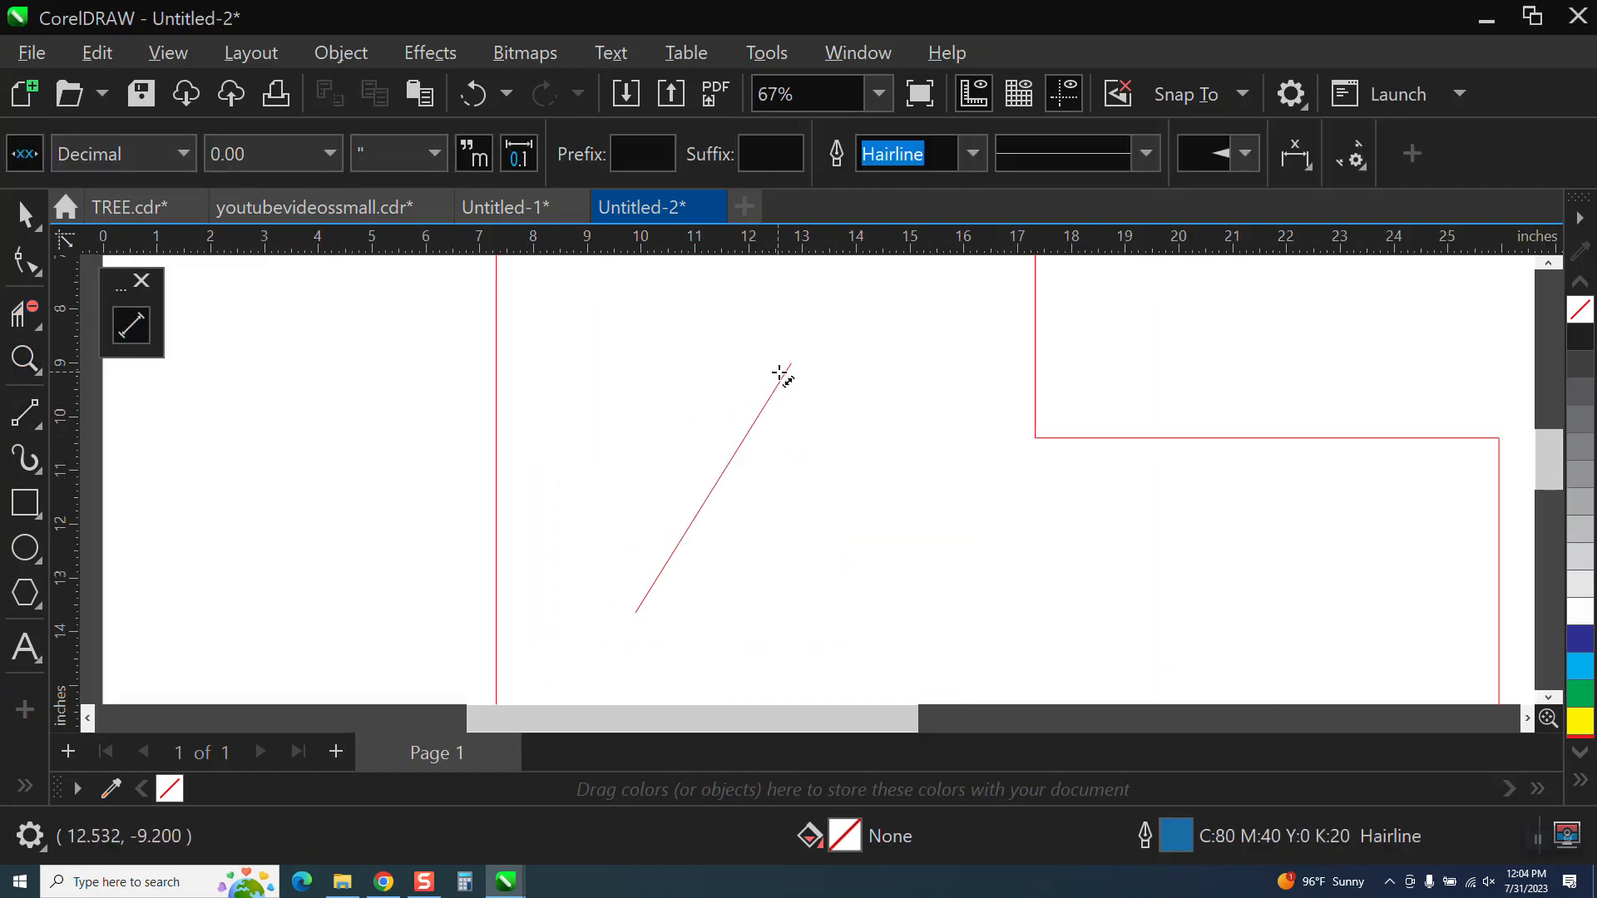
pyautogui.moveTo(791, 362); pyautogui.dragTo(635, 609)
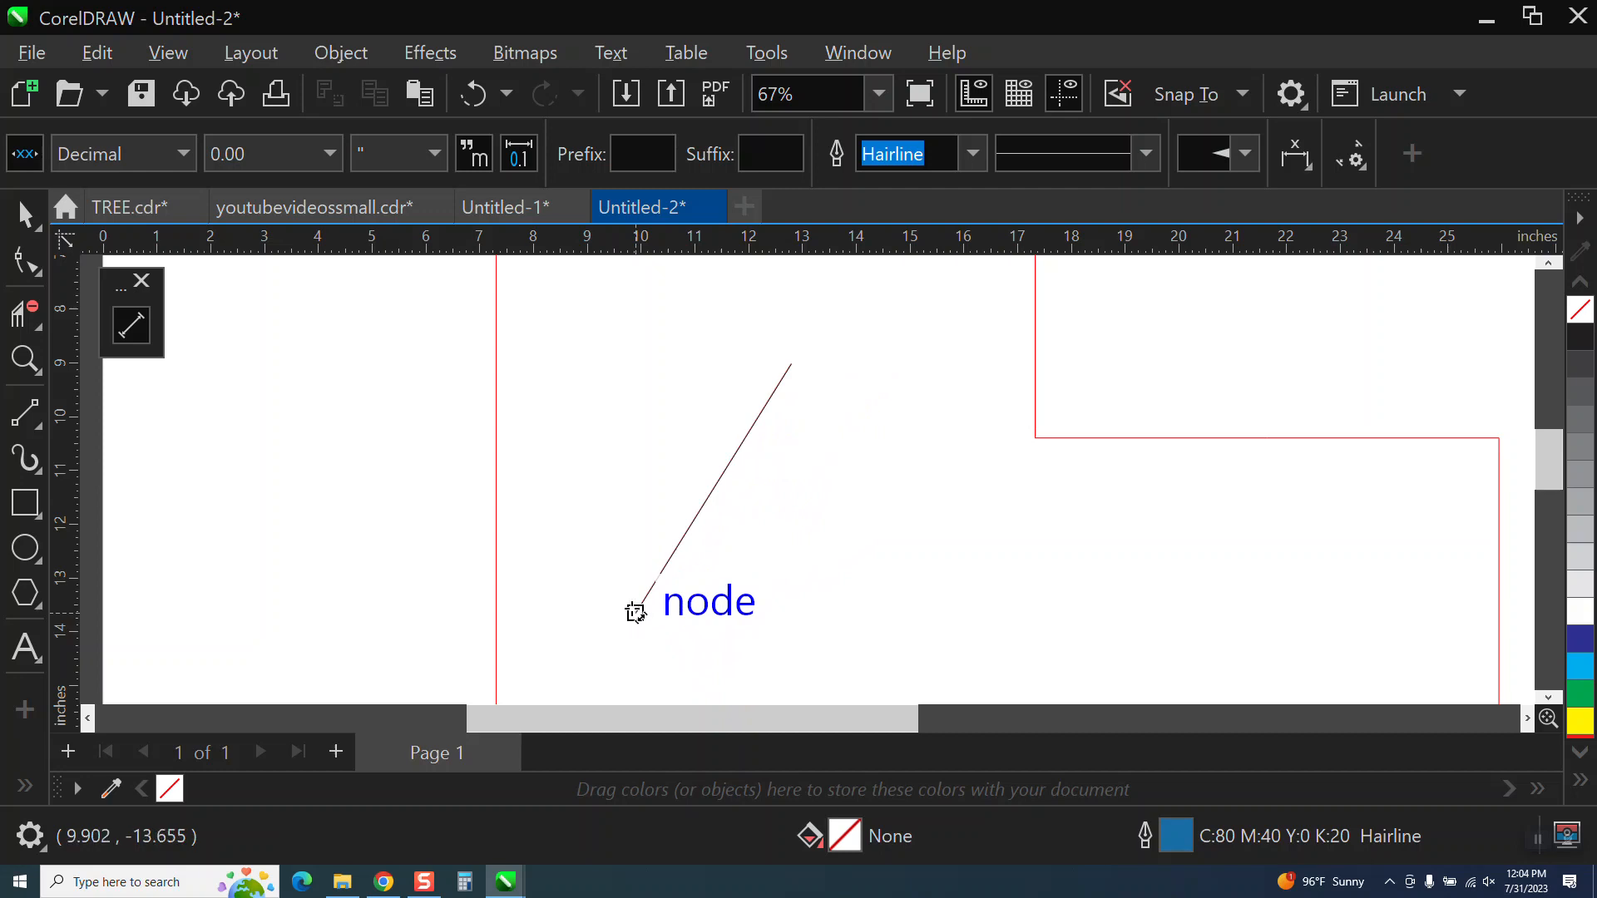
pyautogui.click(591, 597)
pyautogui.click(25, 215)
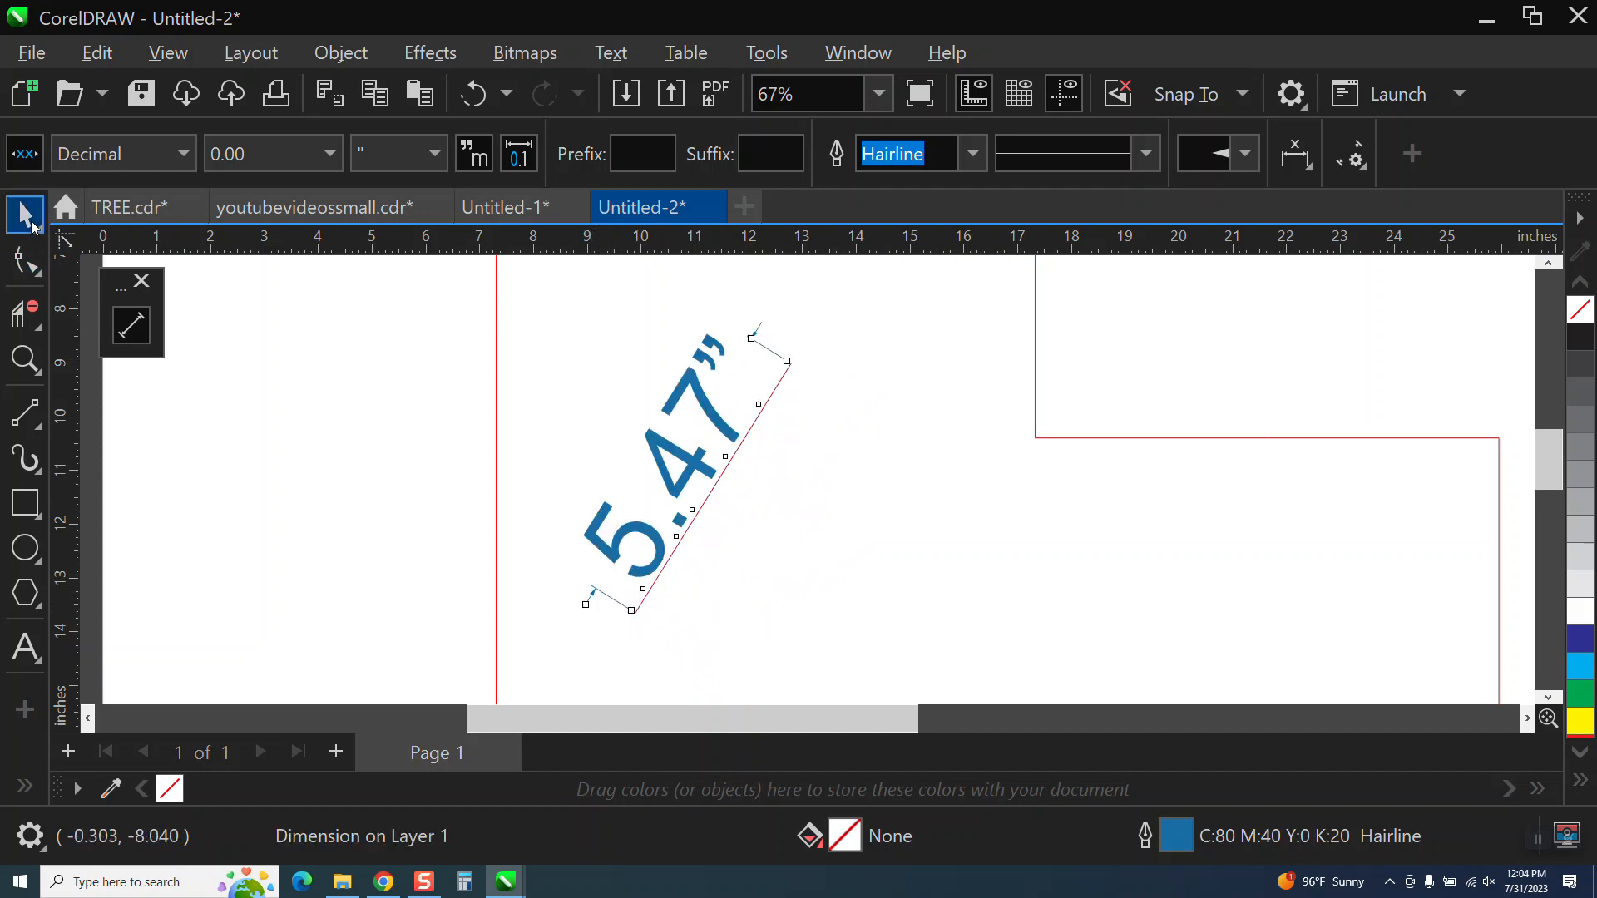
pyautogui.scroll(-2, 391, 474)
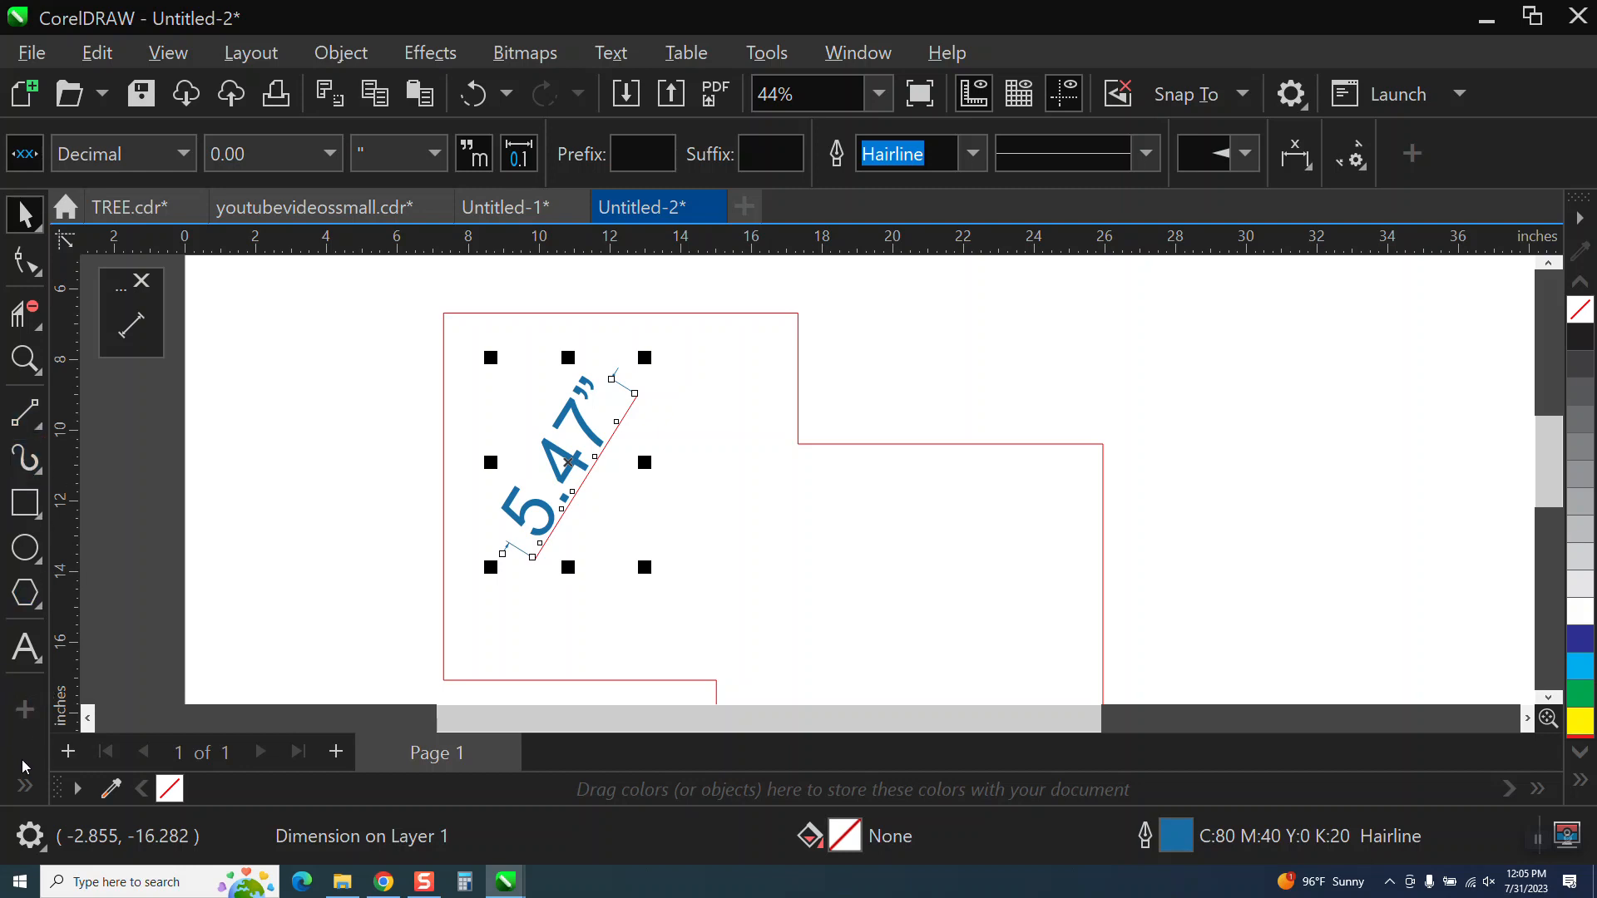
# Review the list of tools that can be shown in the toolbox, including the Dimension Tools group and the Outline Tools.
pyautogui.click(24, 714)
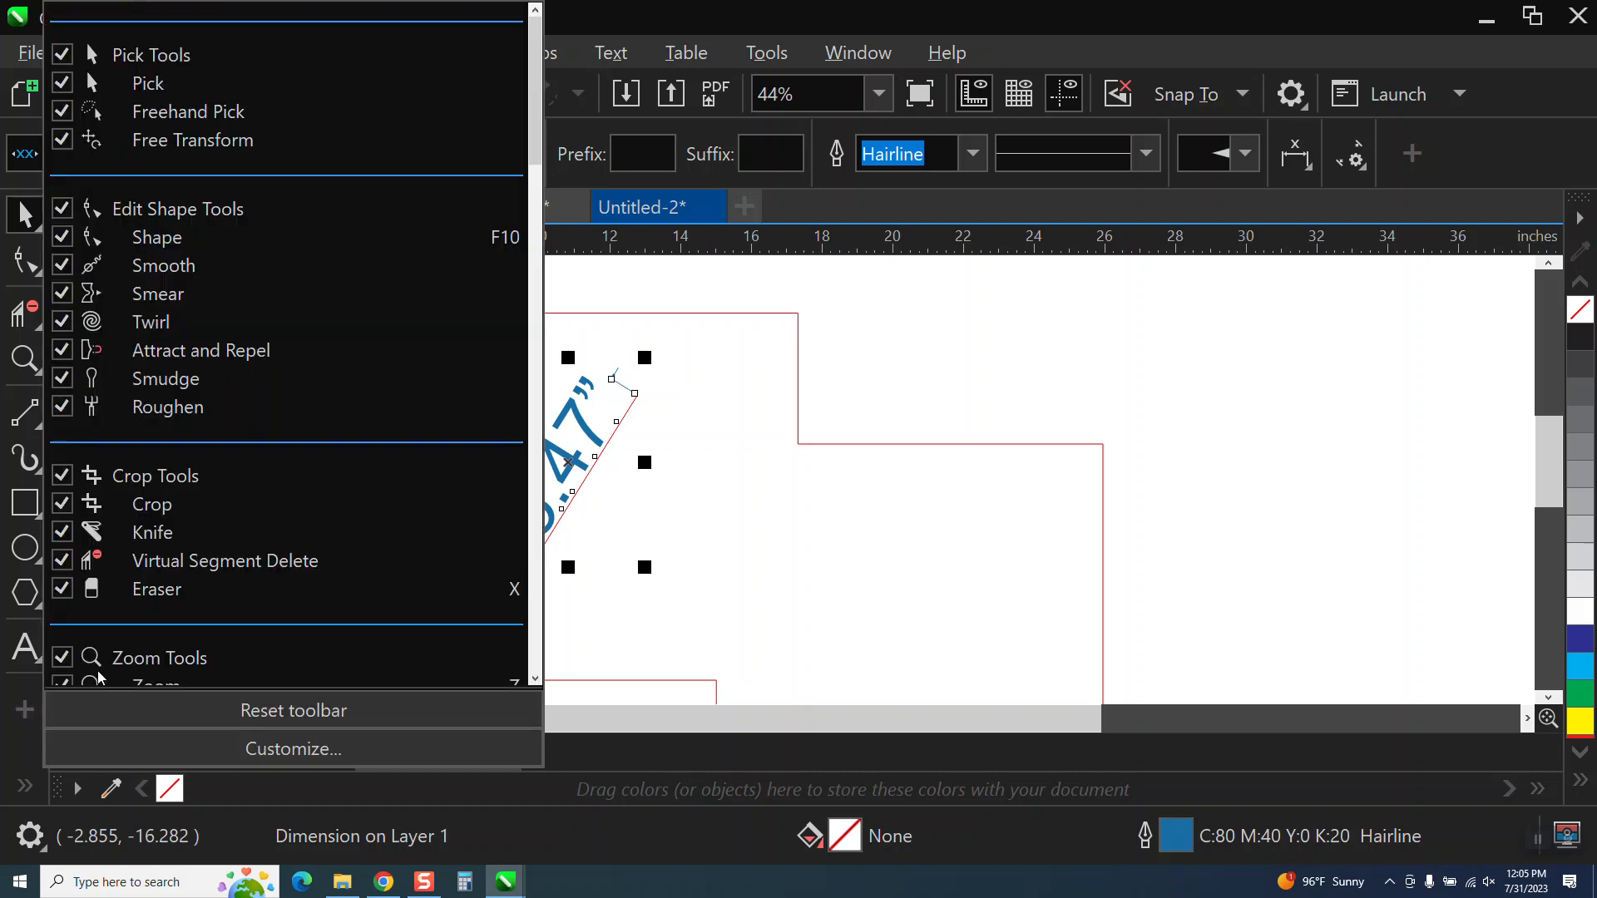
pyautogui.scroll(-5, 325, 590)
pyautogui.scroll(-5, 324, 590)
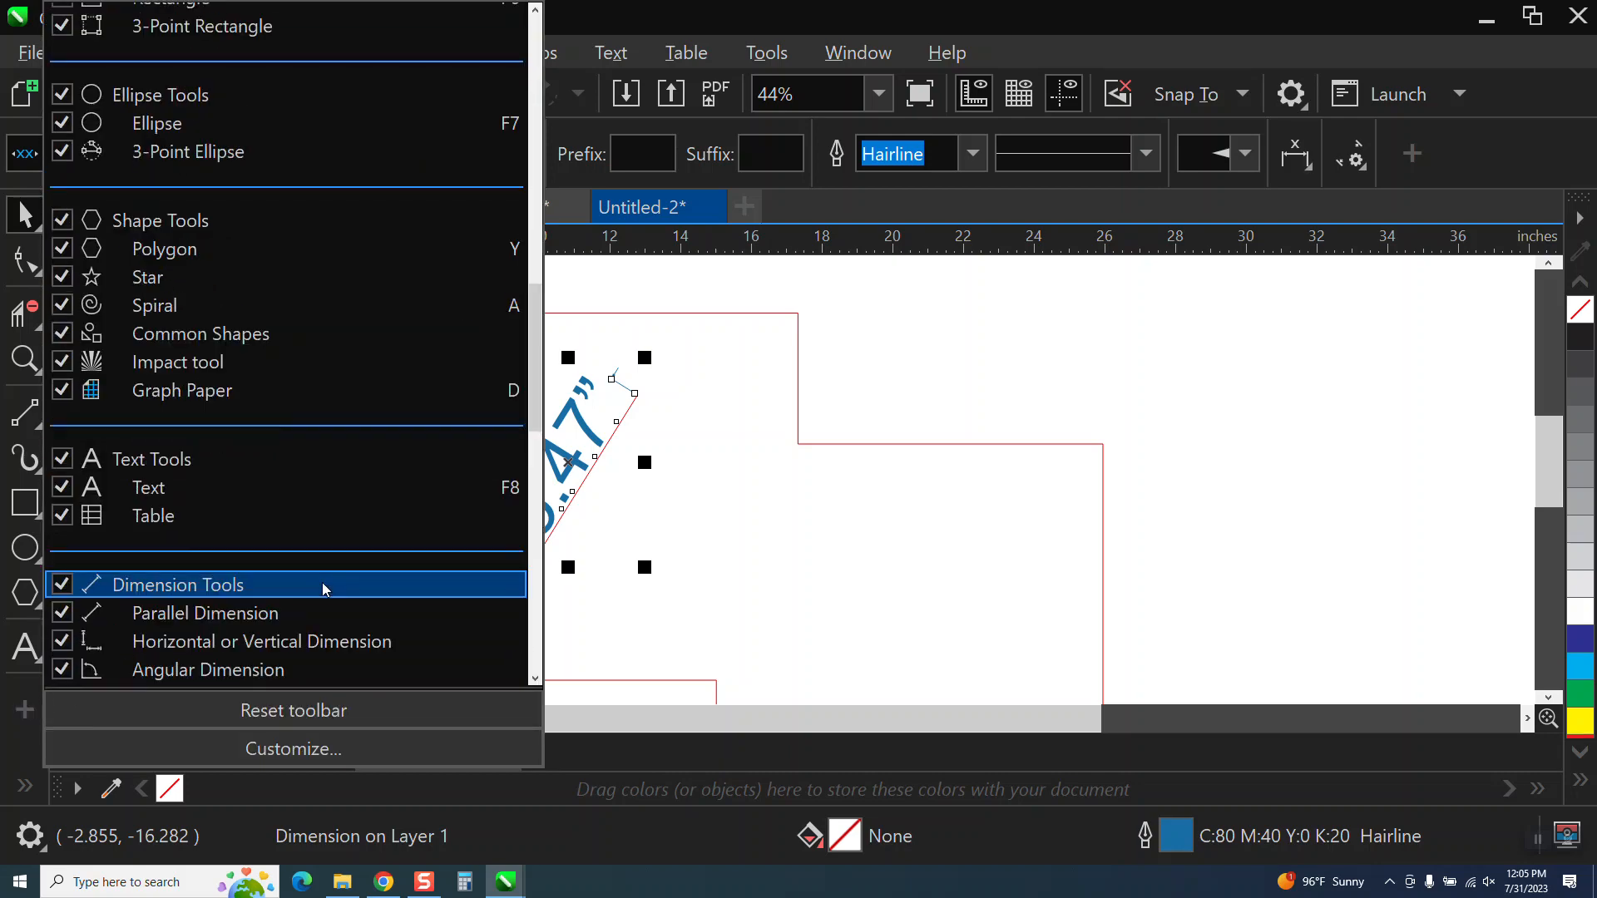
pyautogui.scroll(-10, 325, 585)
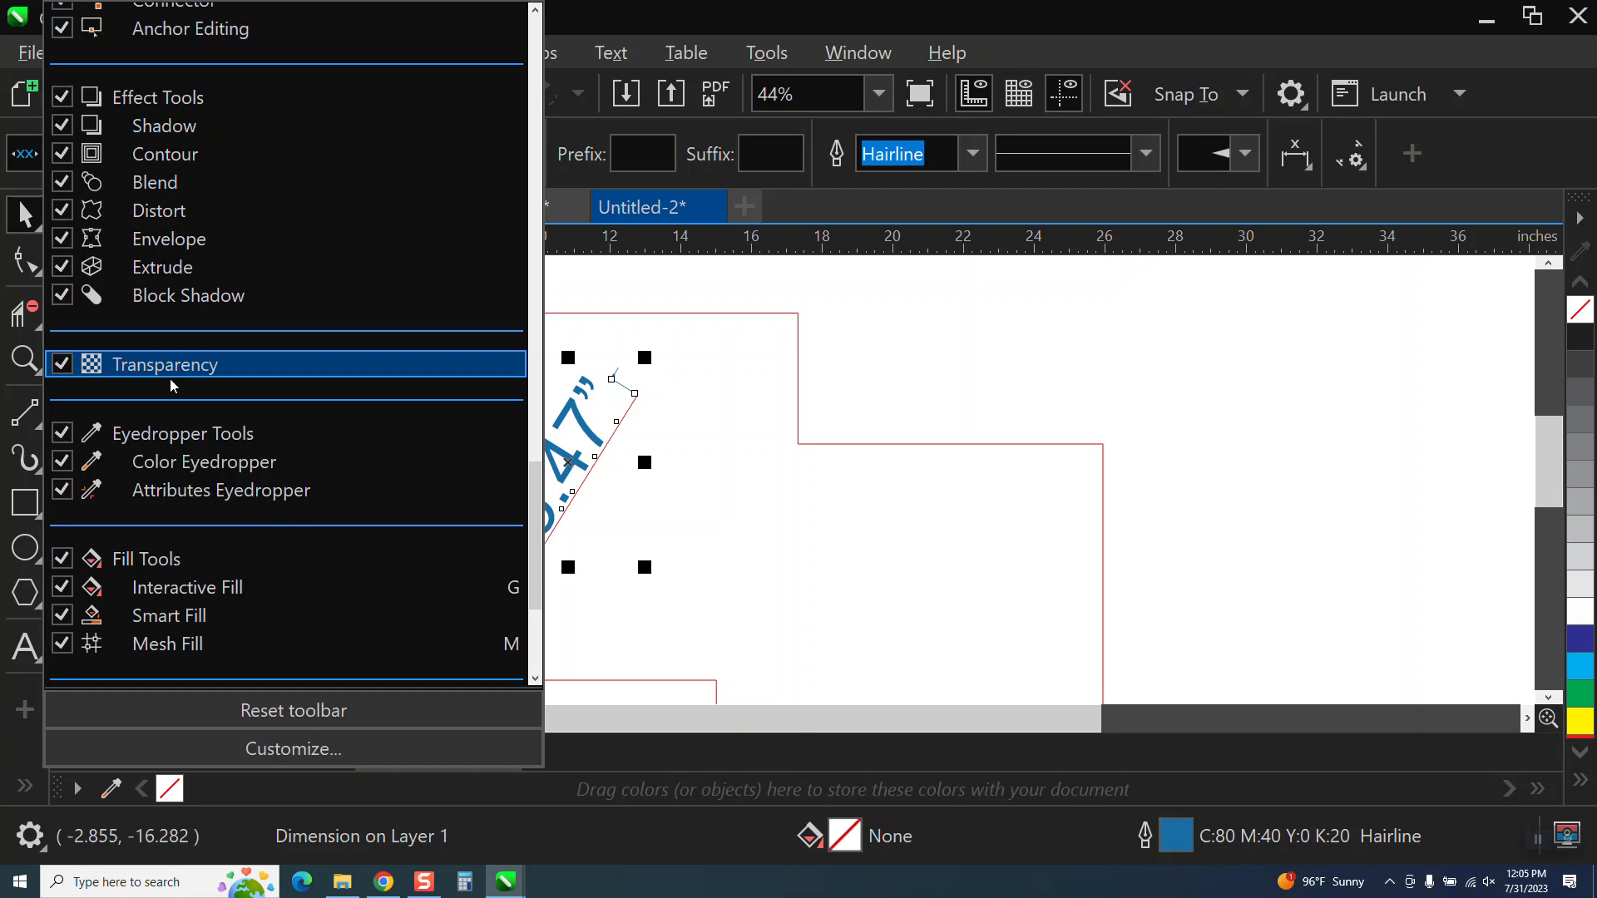
pyautogui.scroll(10, 177, 381)
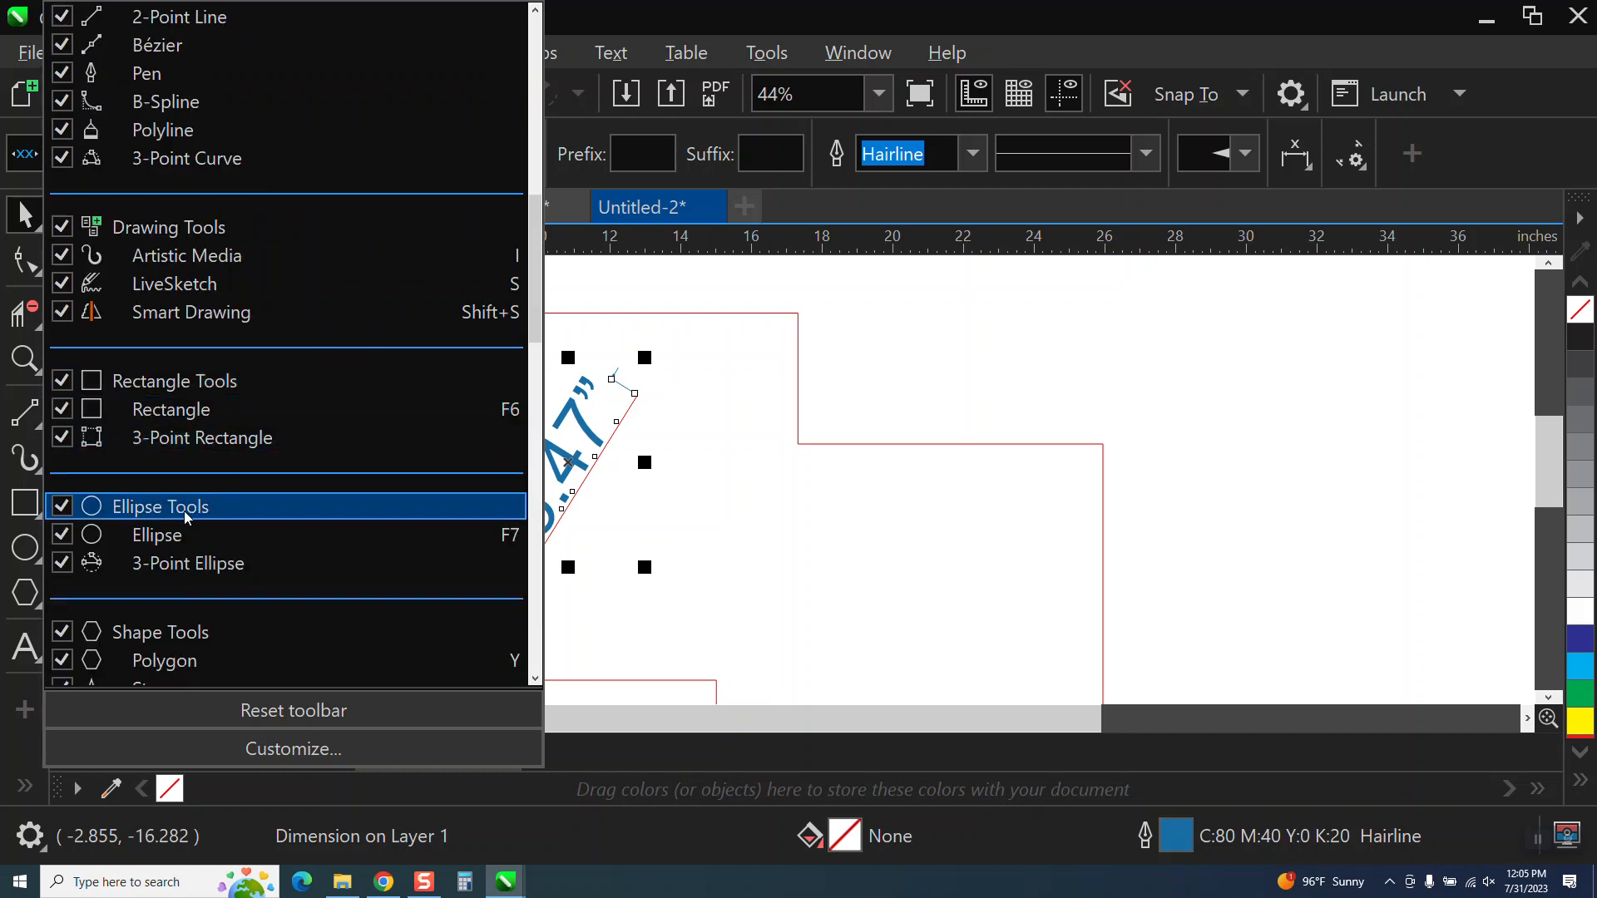
pyautogui.scroll(-5, 218, 504)
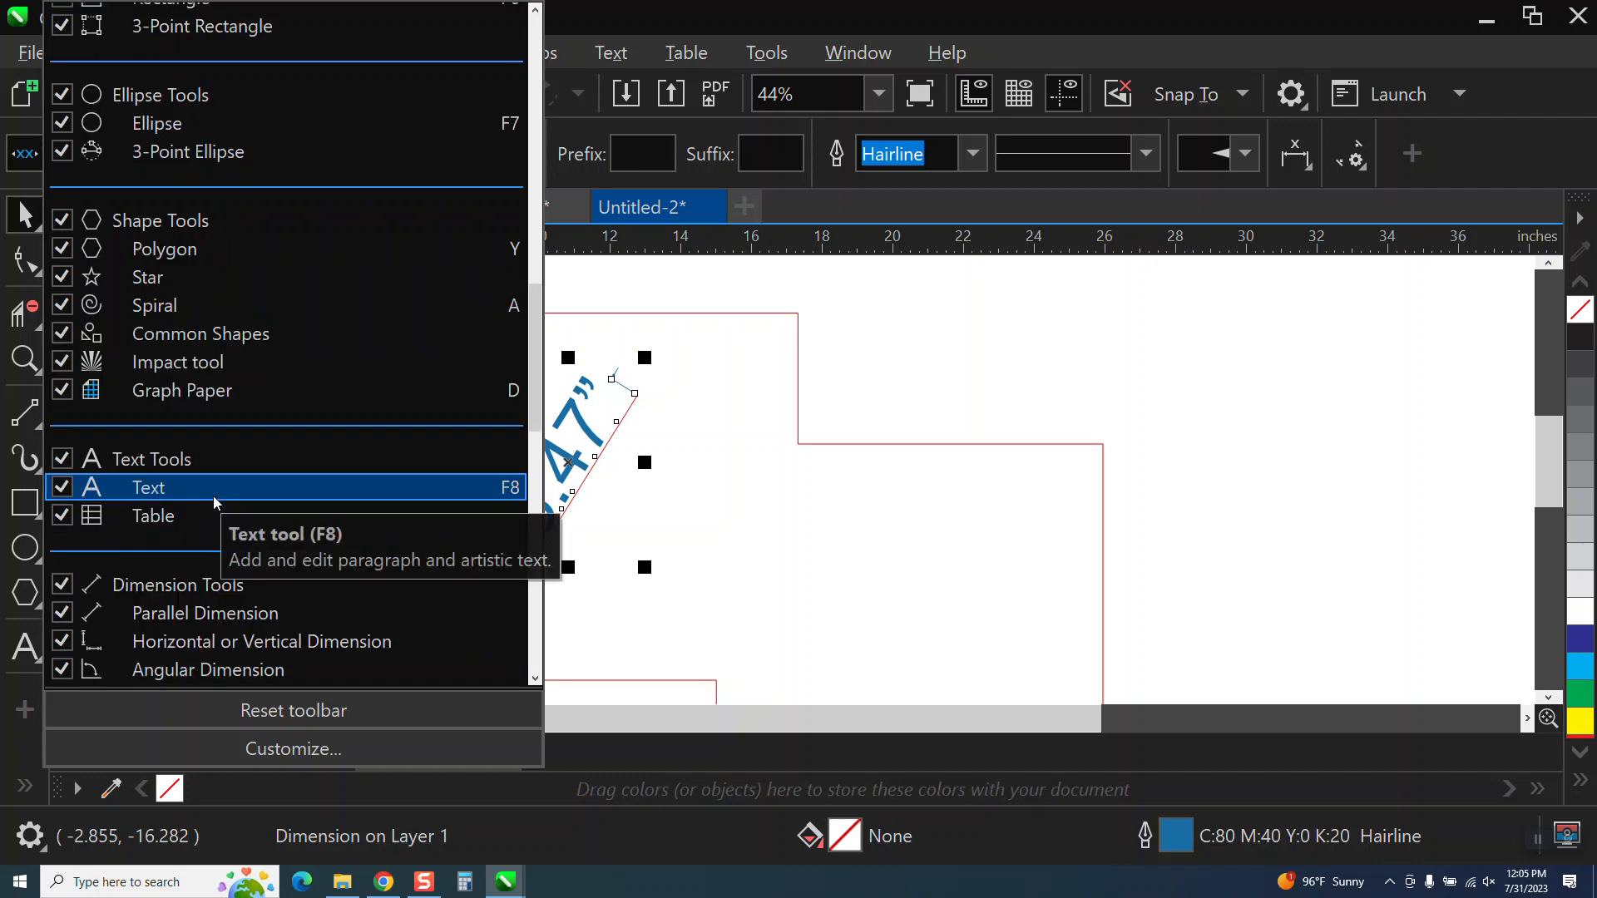
pyautogui.scroll(-5, 215, 504)
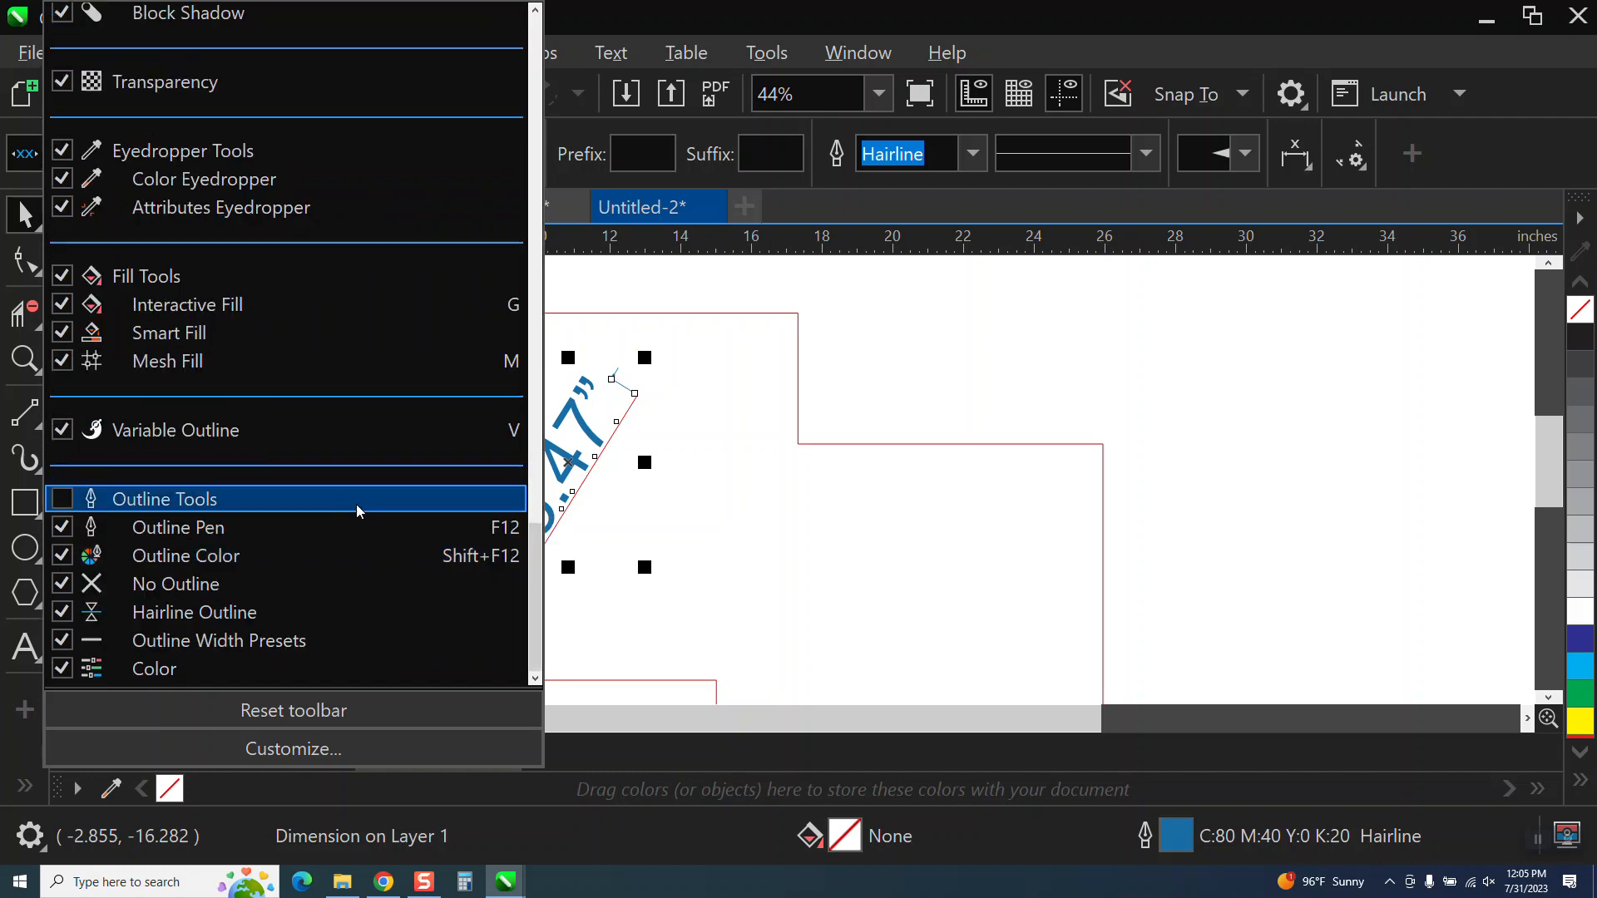
pyautogui.scroll(12, 356, 507)
pyautogui.click(25, 785)
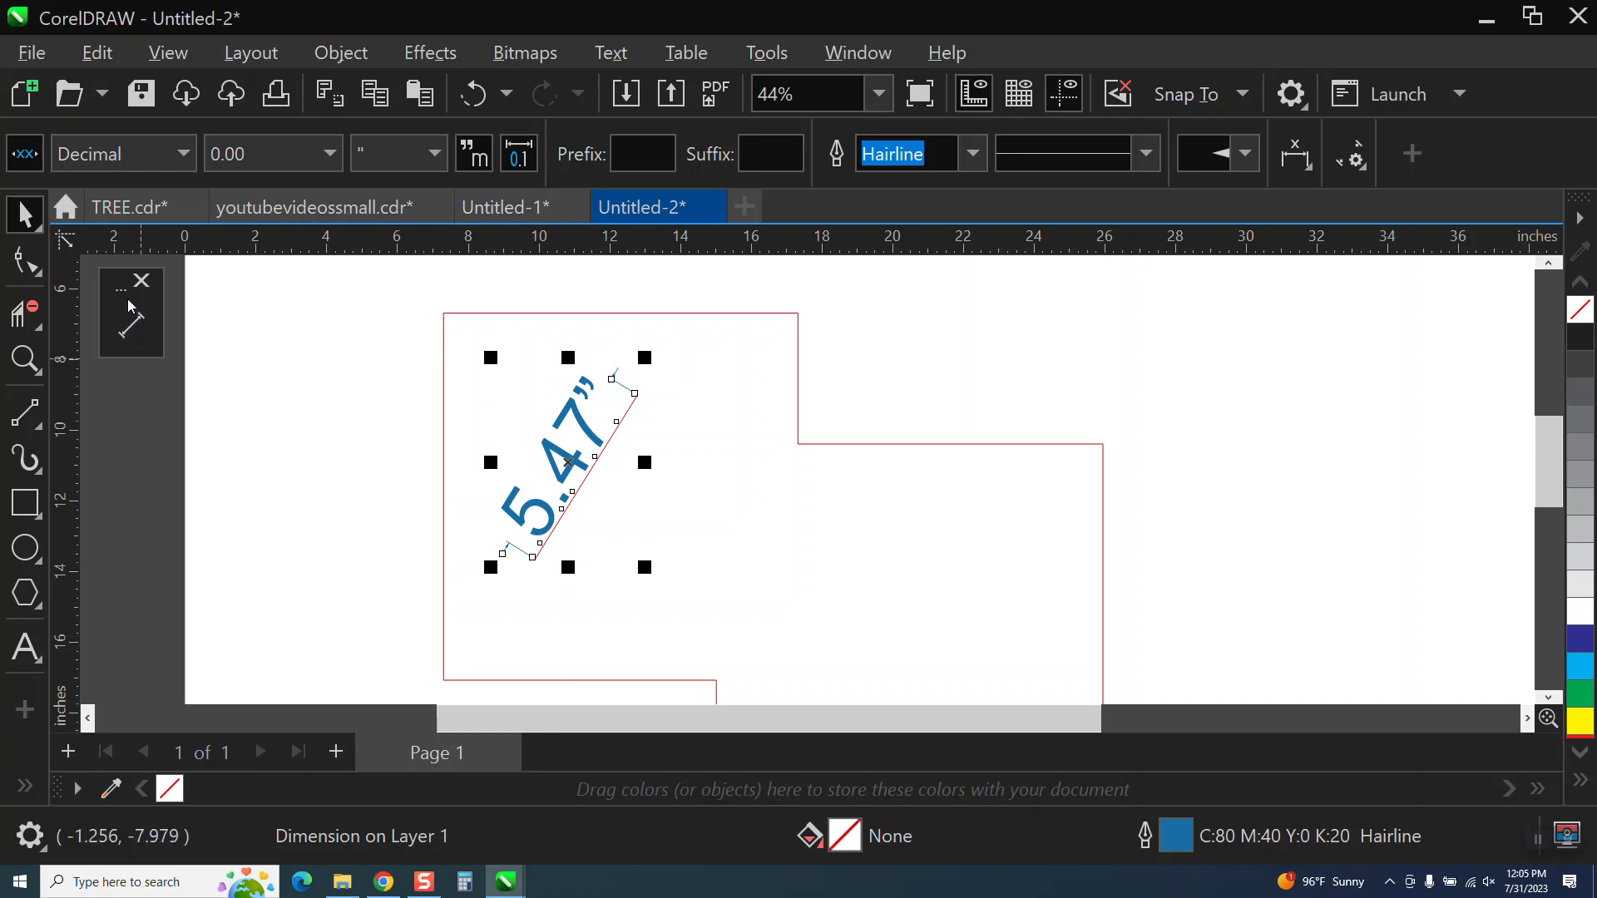
# Move the floating Parallel Dimension toolbar over the page, and dock it alongside the toolbox on its outer side.
pyautogui.moveTo(123, 298); pyautogui.dragTo(221, 297)
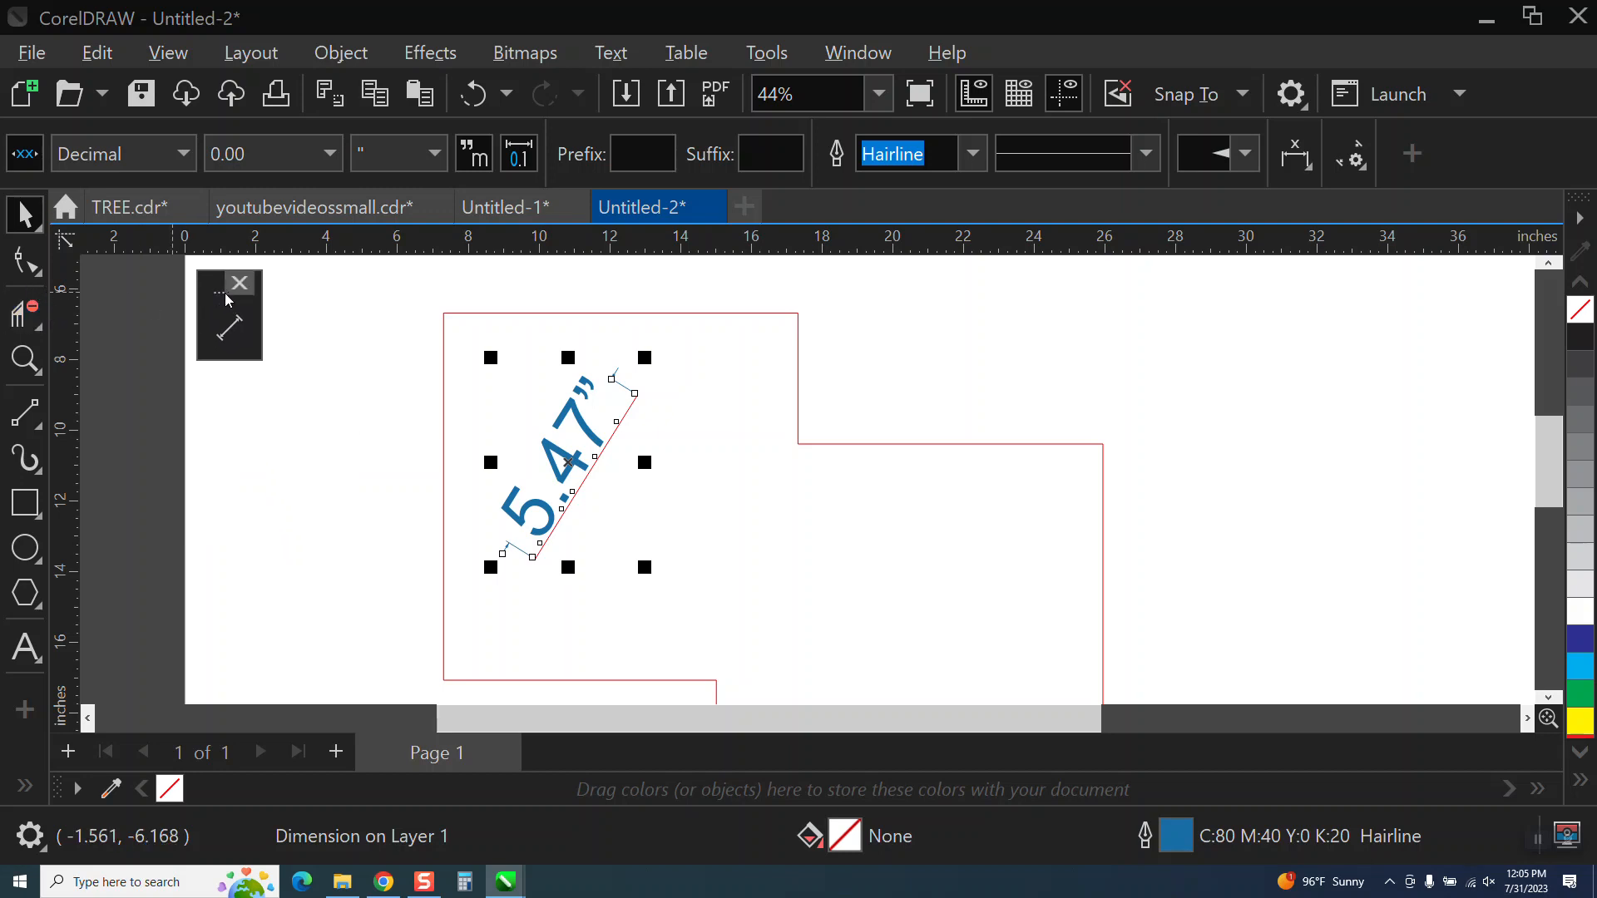
pyautogui.moveTo(221, 301); pyautogui.dragTo(3, 301)
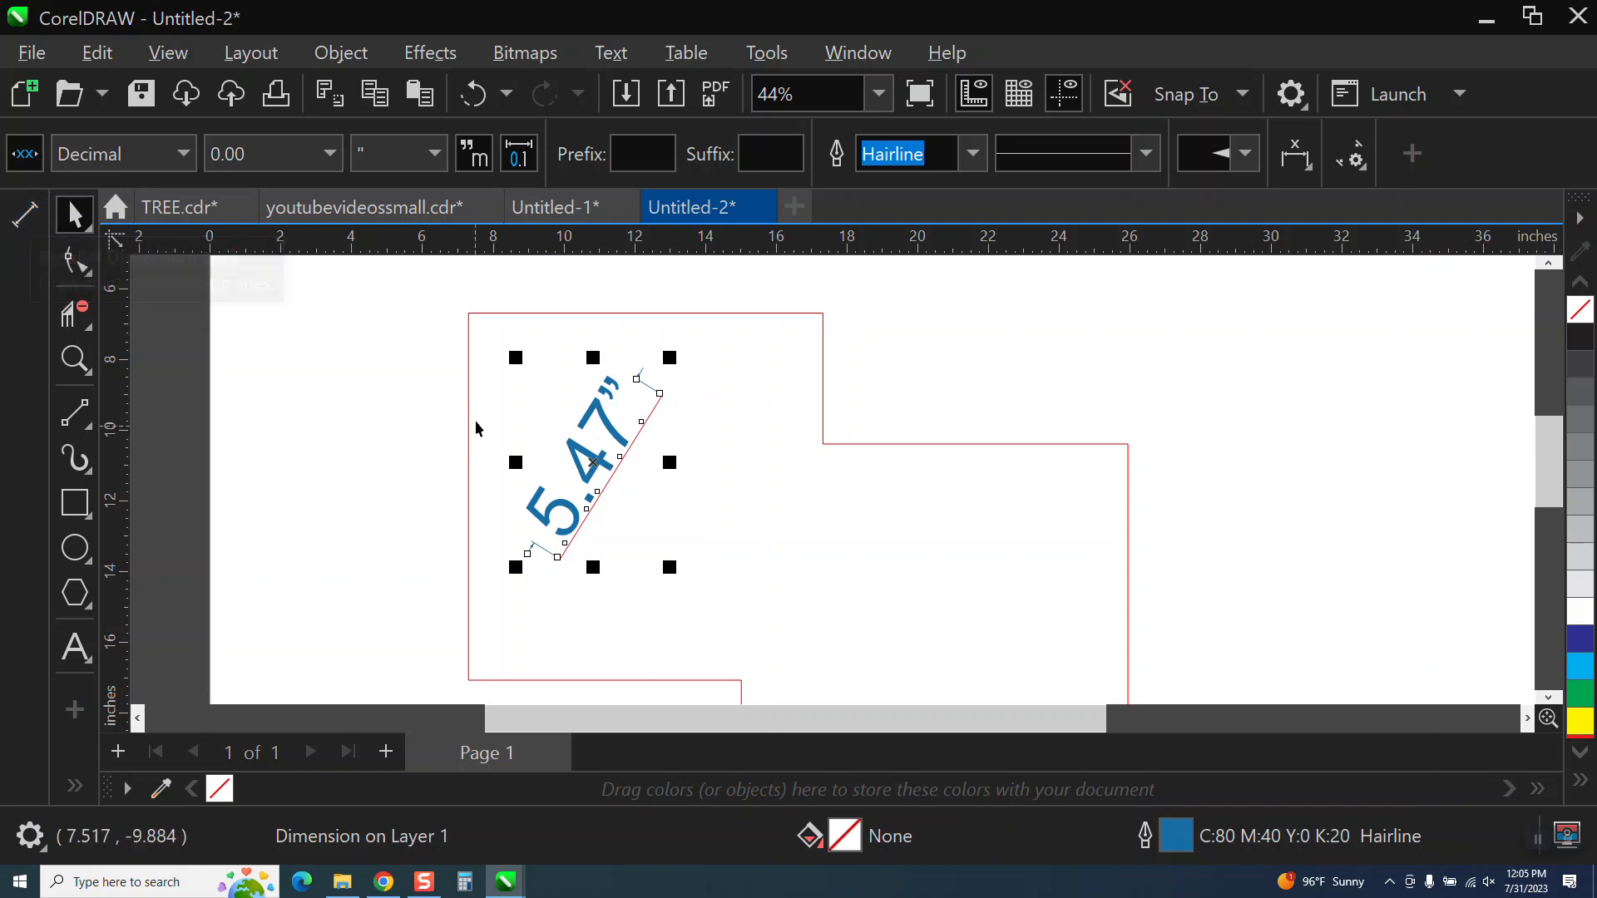
# Set the diagonal line's dimension precision to four decimal places (0.0000).
pyautogui.scroll(-1, 497, 385)
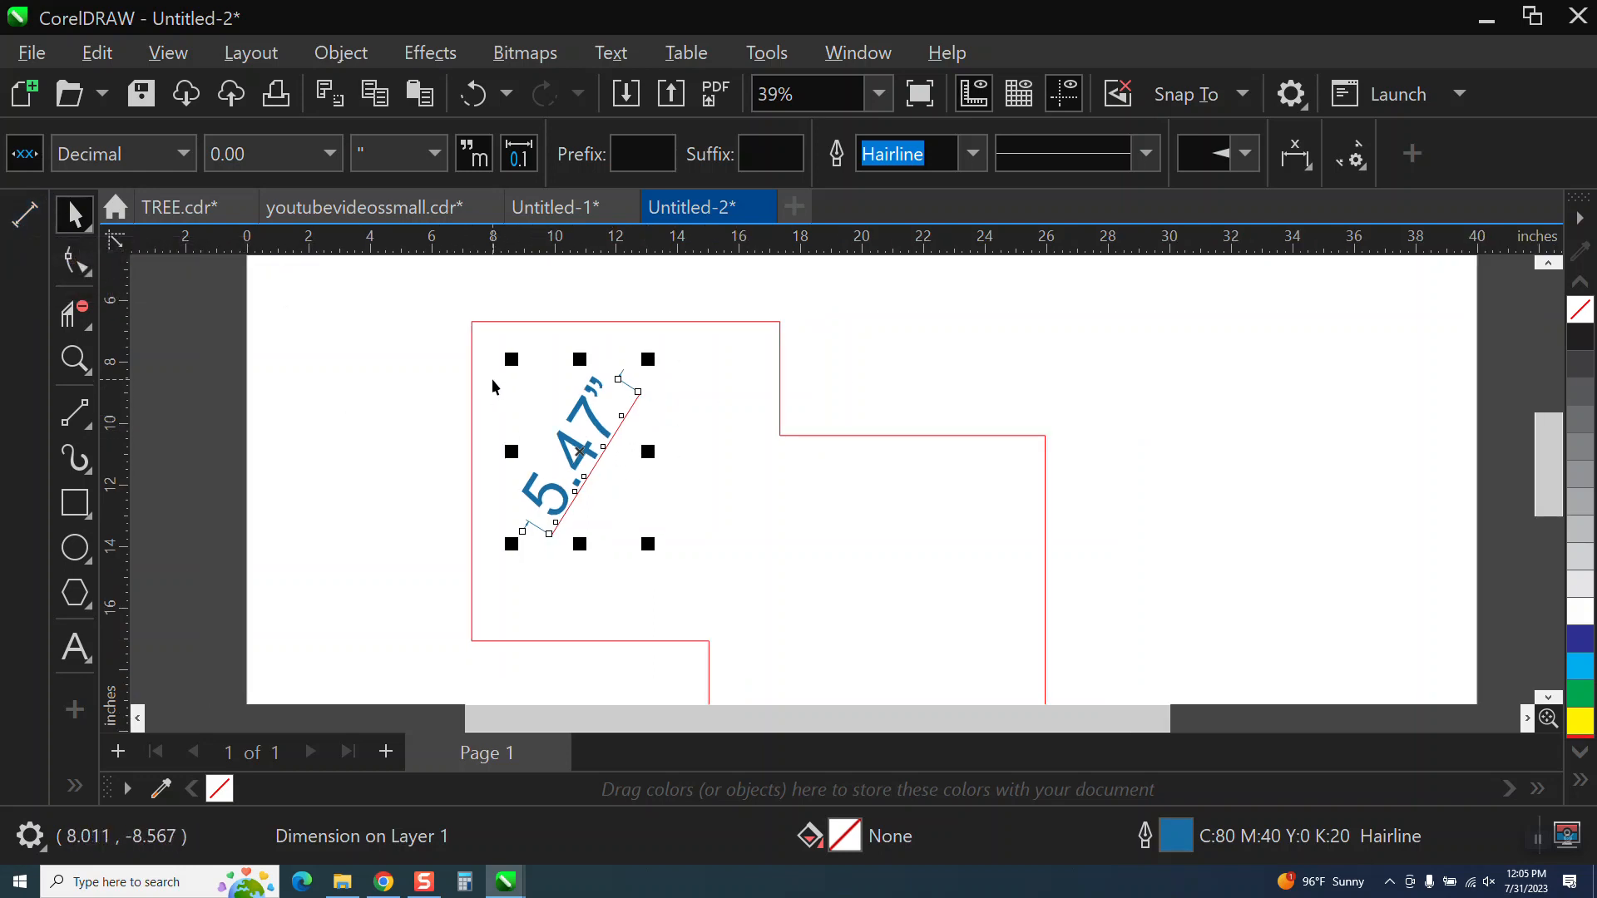
pyautogui.scroll(1, 497, 378)
pyautogui.scroll(-1, 644, 409)
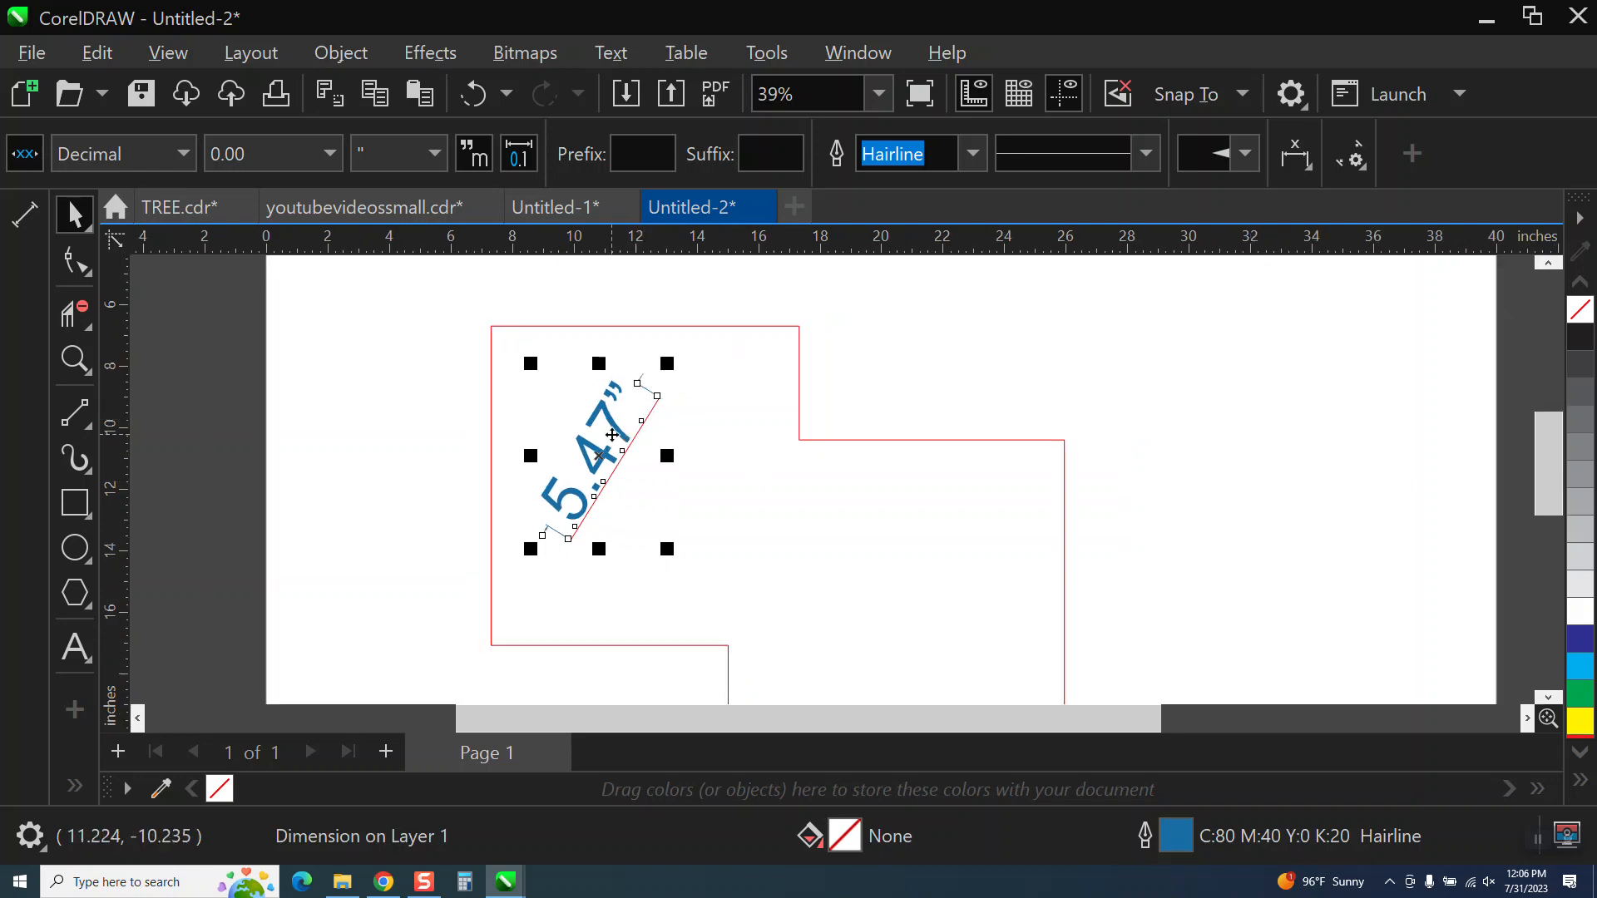
pyautogui.click(326, 156)
pyautogui.click(247, 288)
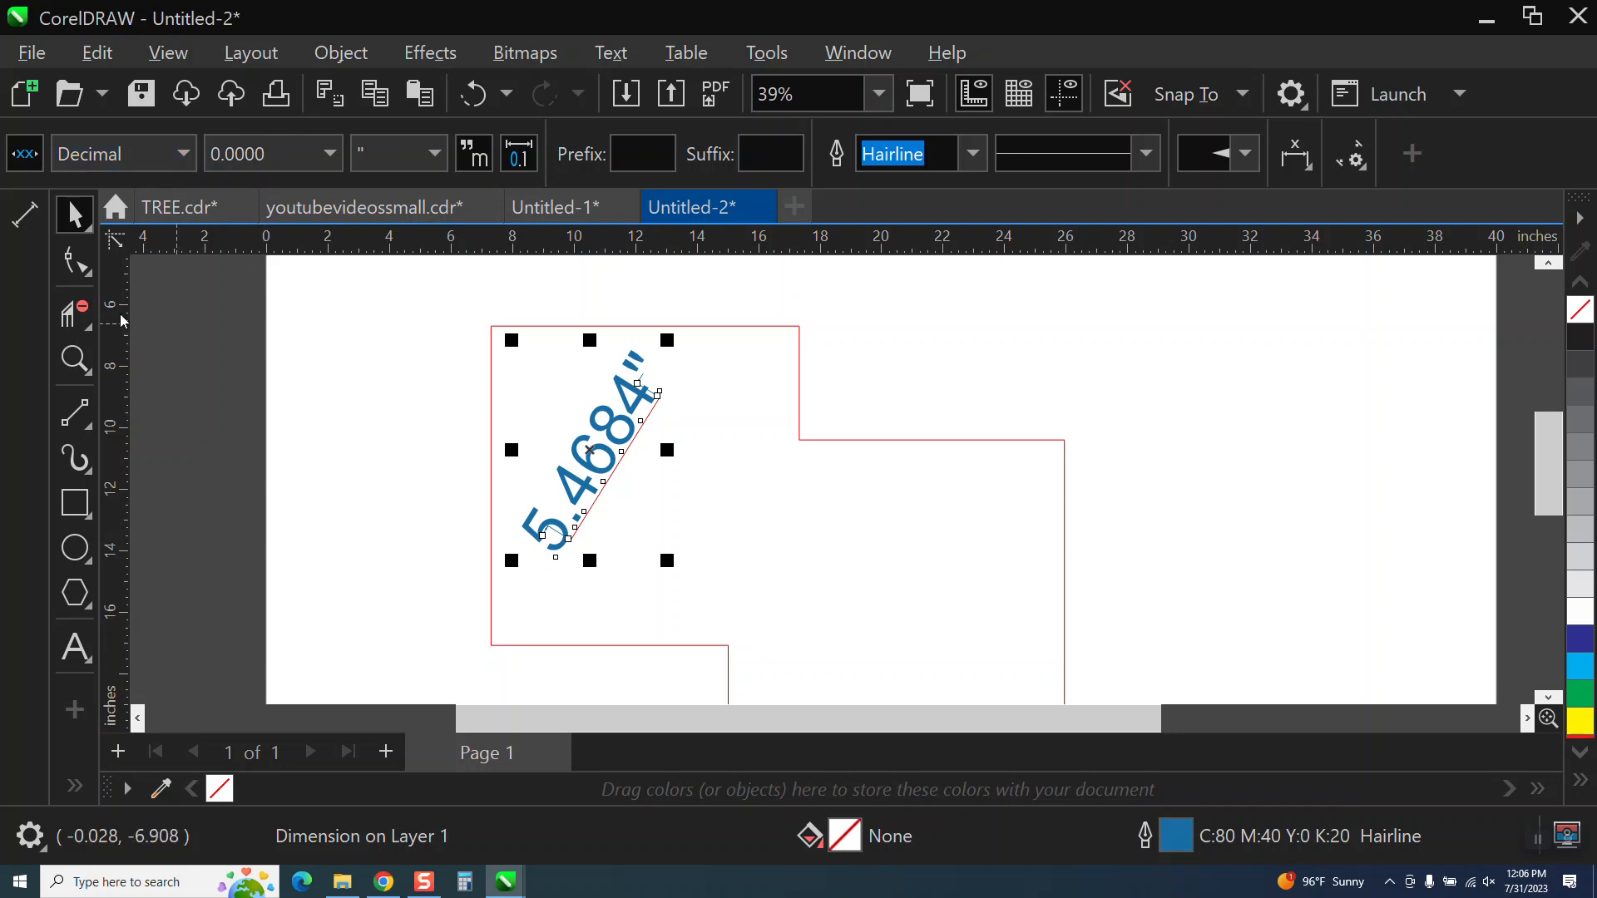
# Deselect the dimension and hide the docked New ToolBar 2 that holds the Parallel Dimension tool.
pyautogui.rightClick(38, 225)
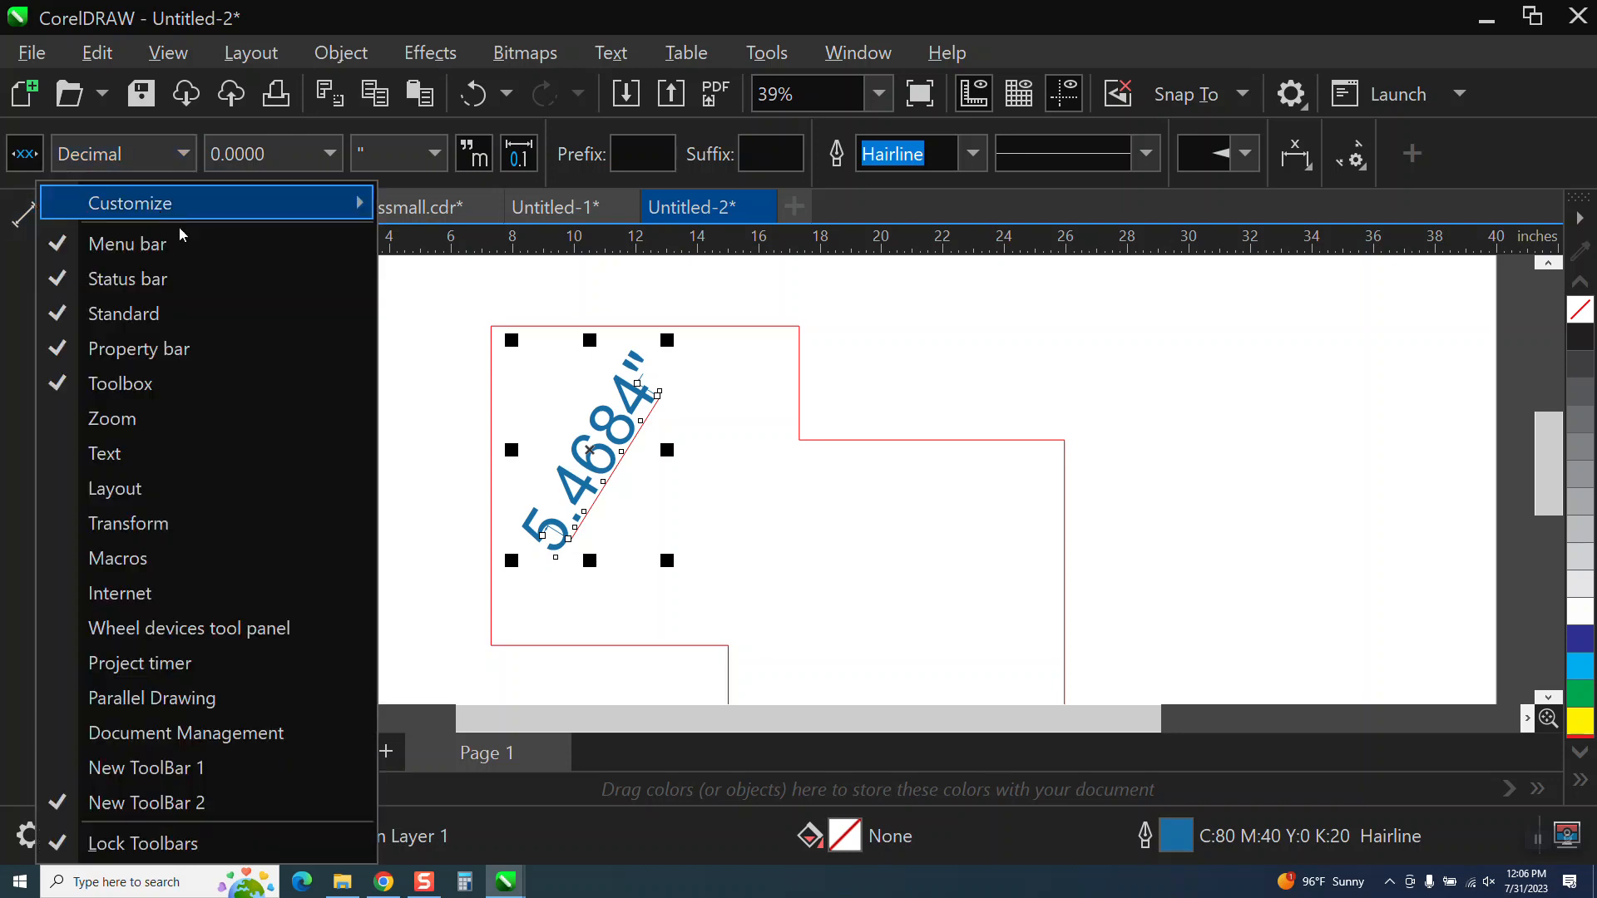
pyautogui.click(471, 311)
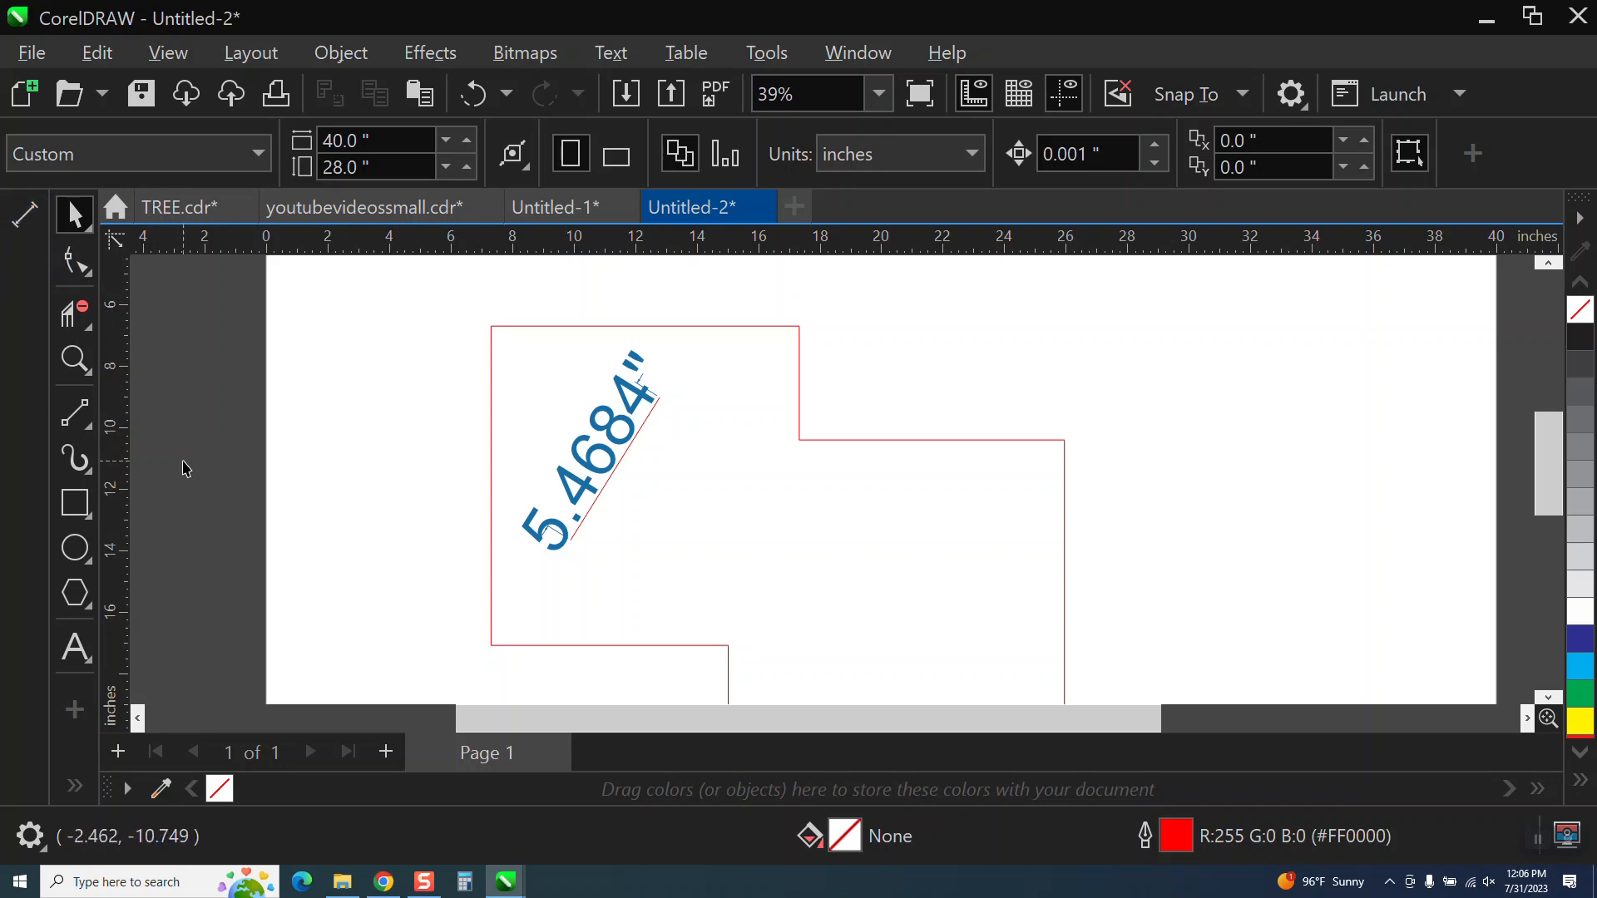
pyautogui.rightClick(22, 214)
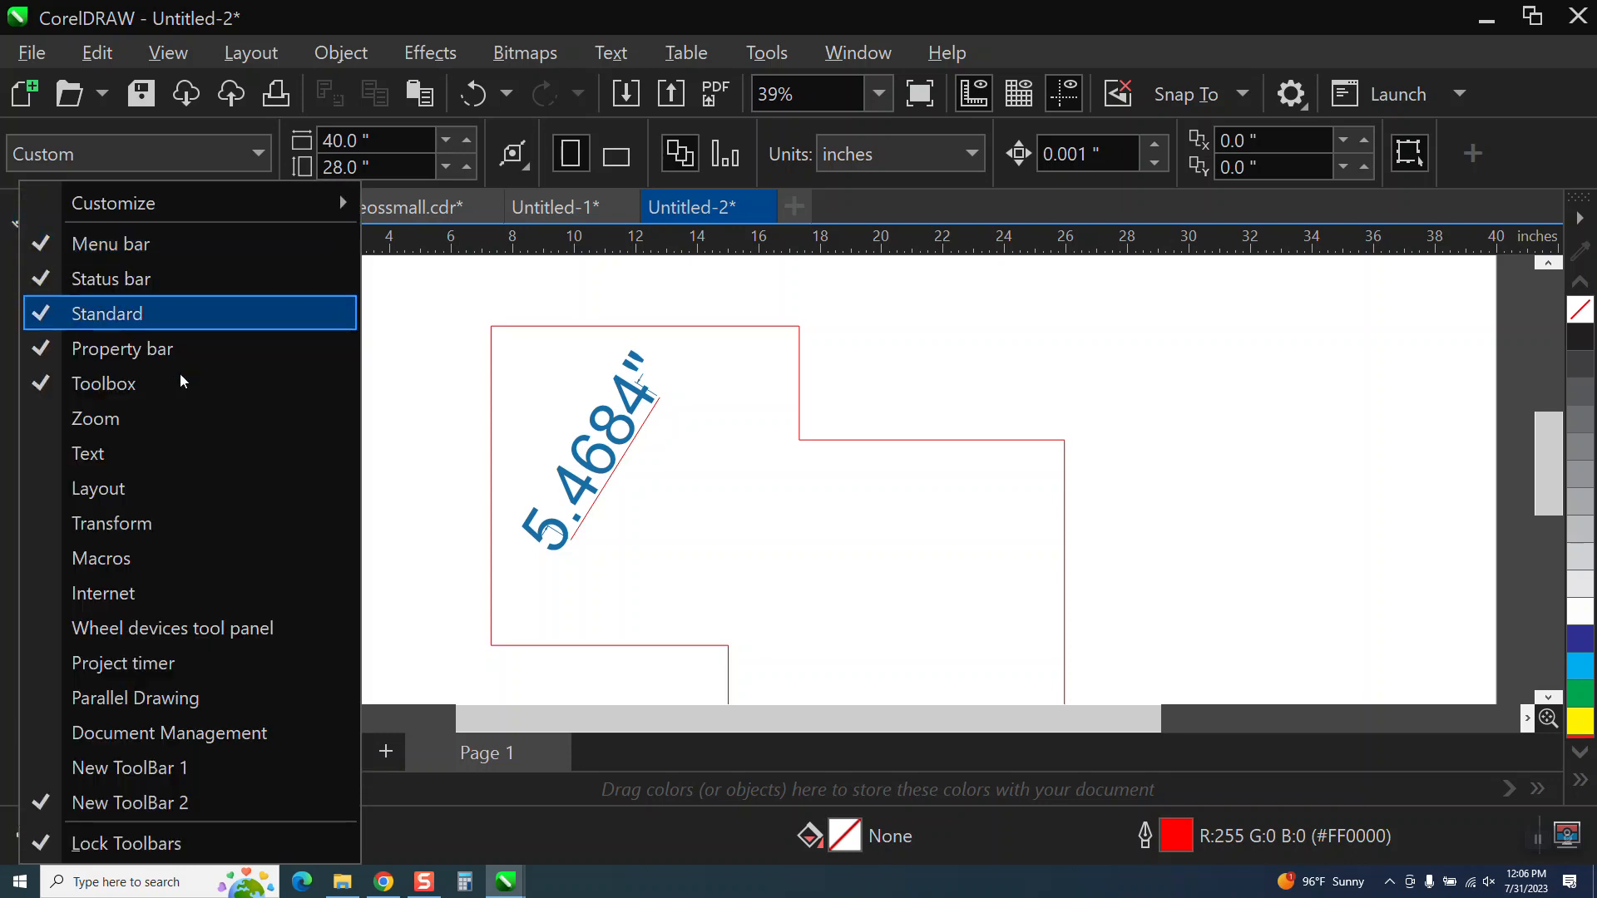
pyautogui.click(41, 804)
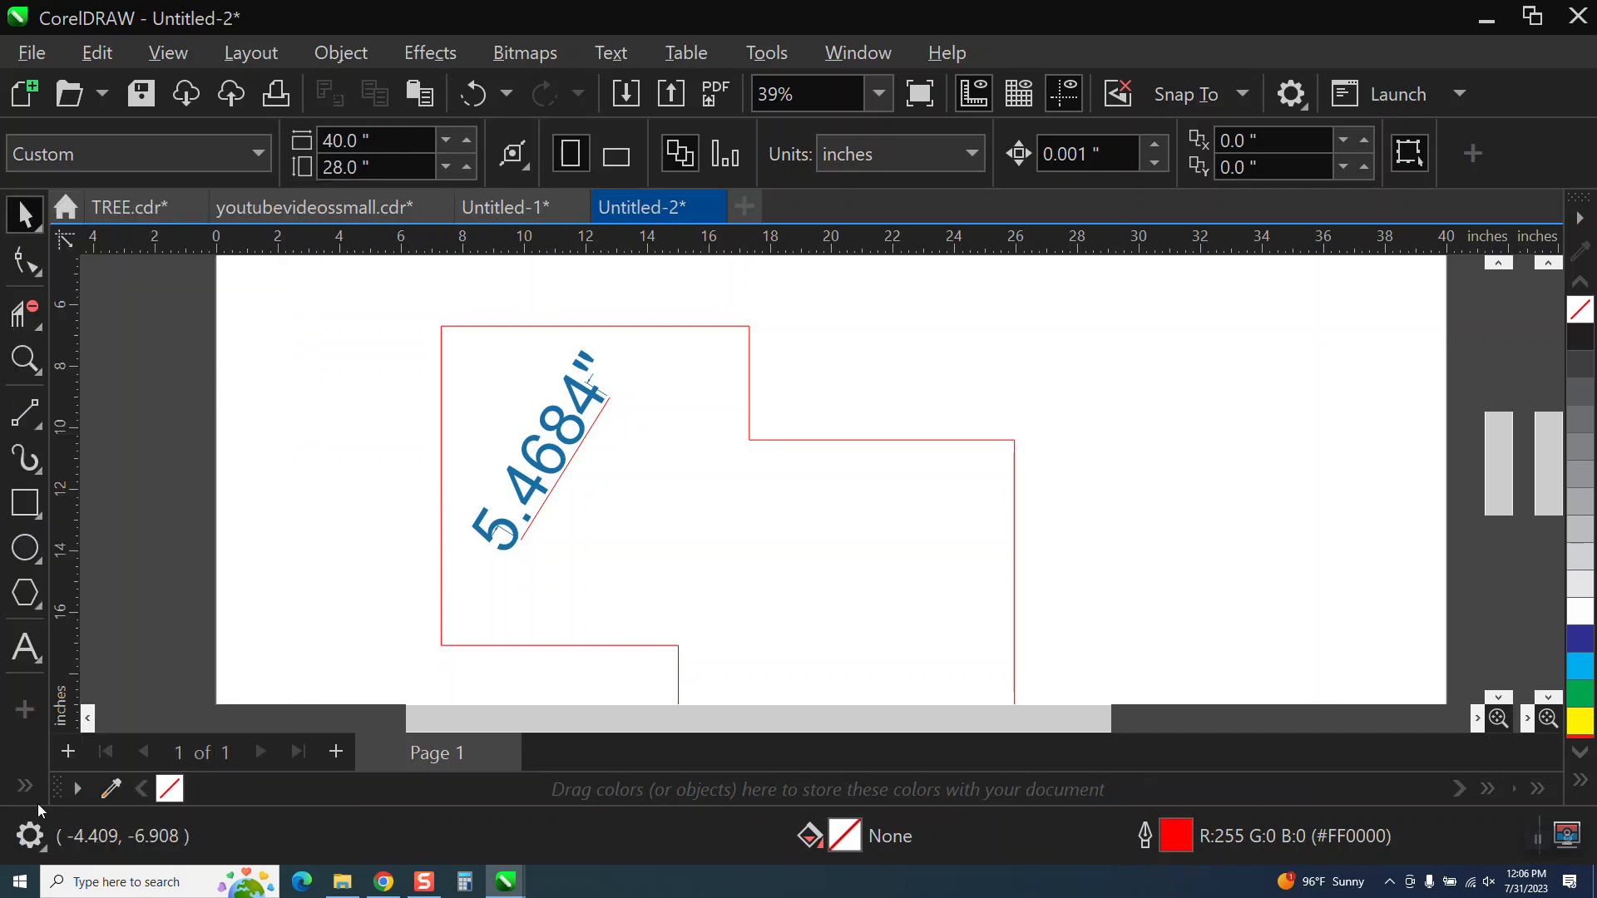